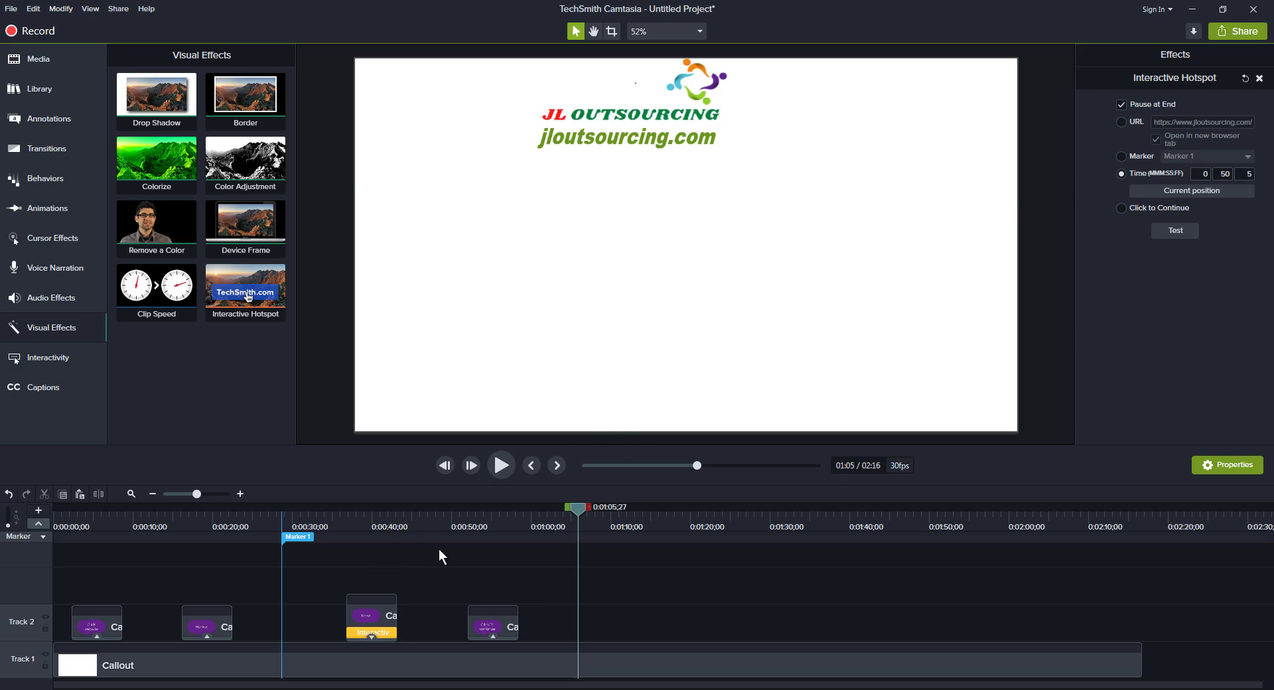
Add a purple speech bubble callout to the lower-left area of the canvas at about 1:05 with the text "Wesite".
left_click(40, 90)
left_click(41, 121)
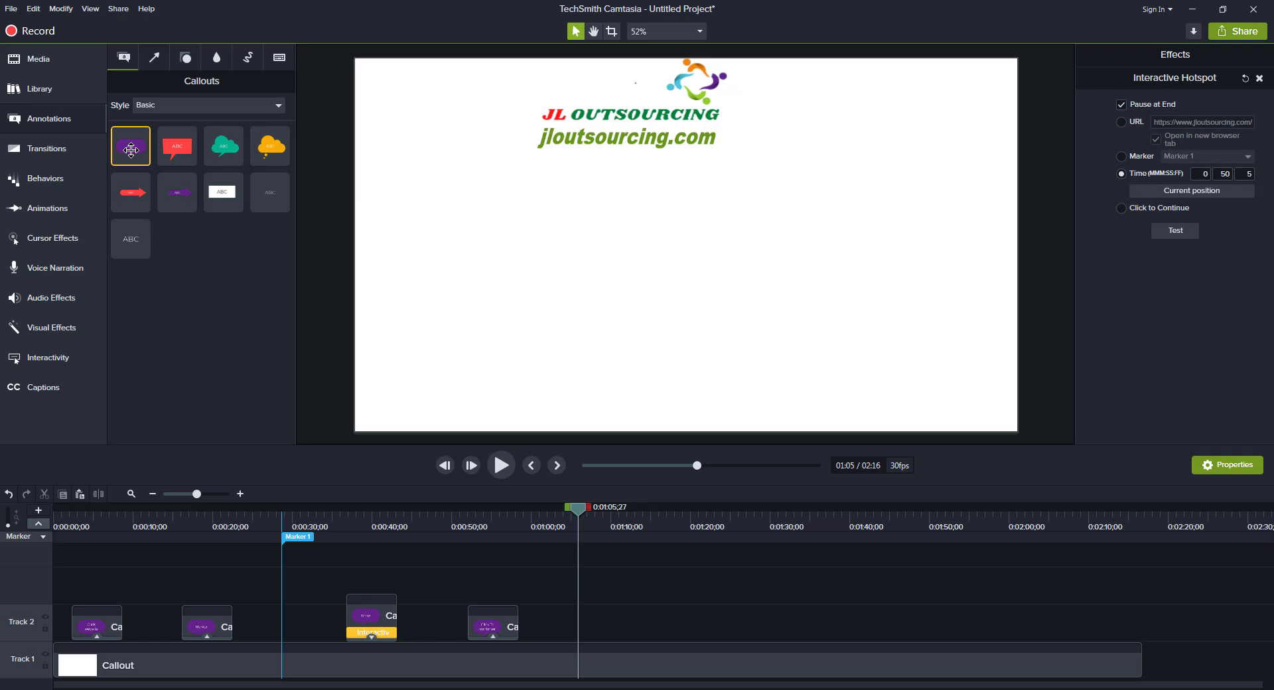
left_click_drag(130, 150, 464, 285)
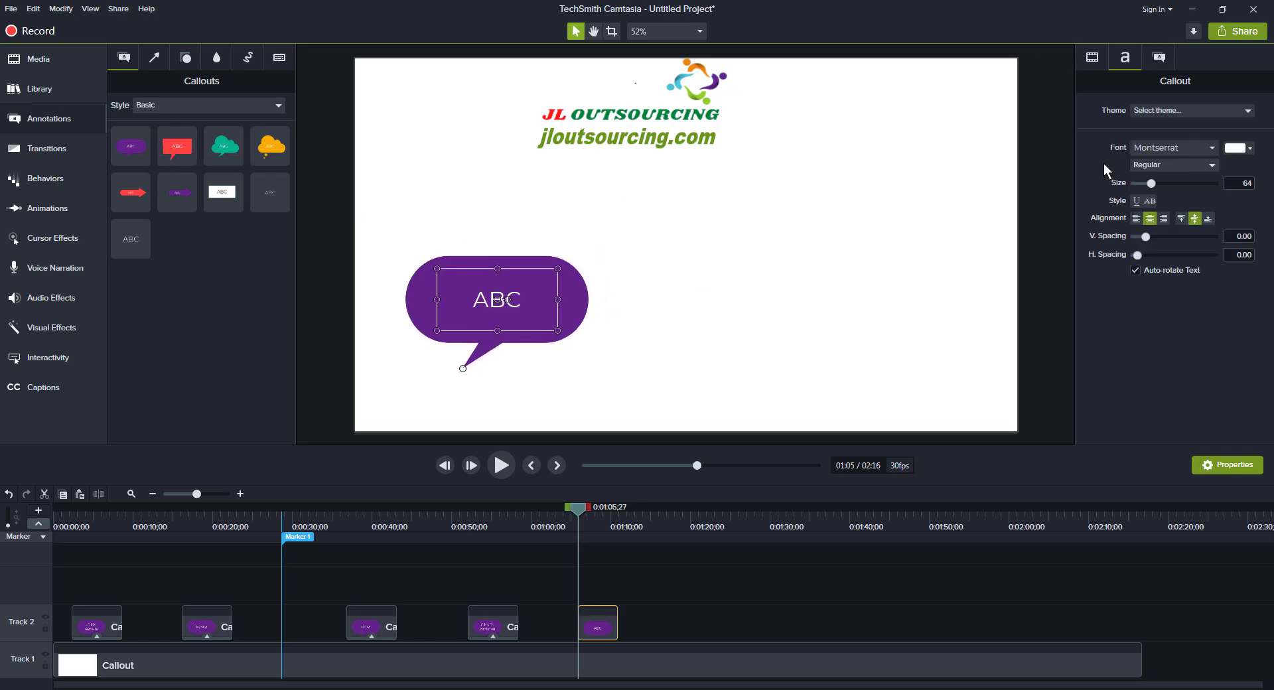
type("Wesite")
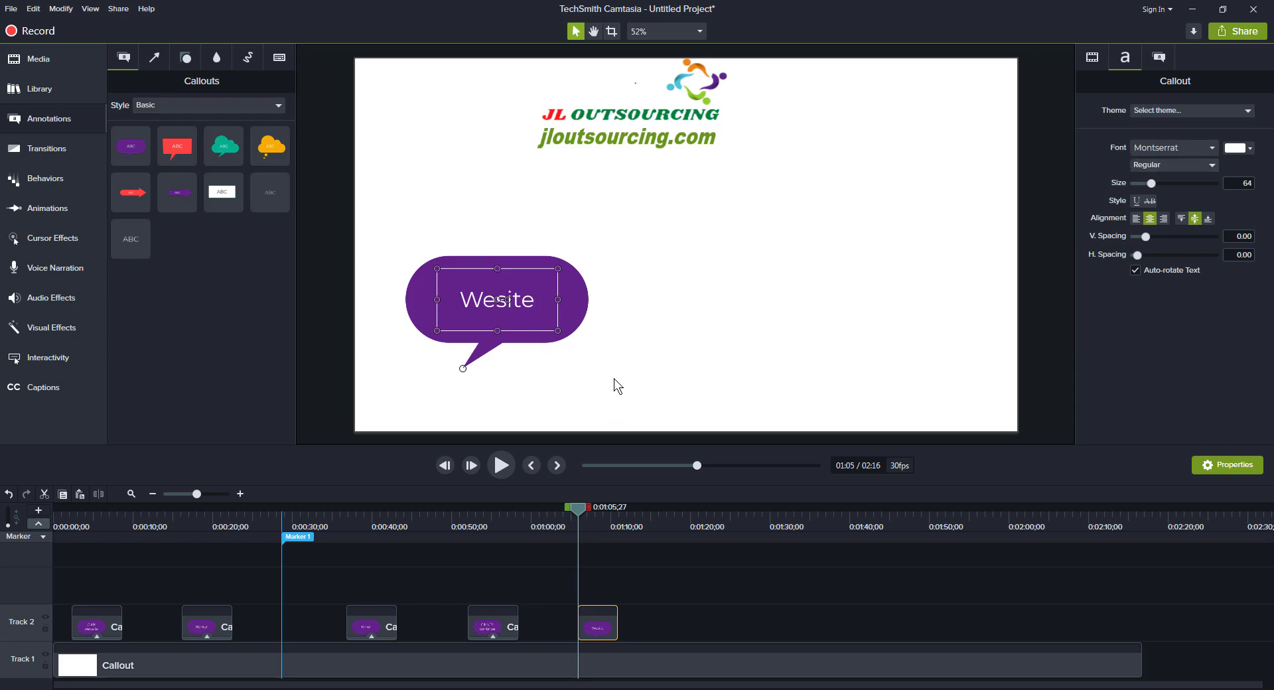
left_click_drag(575, 509, 593, 509)
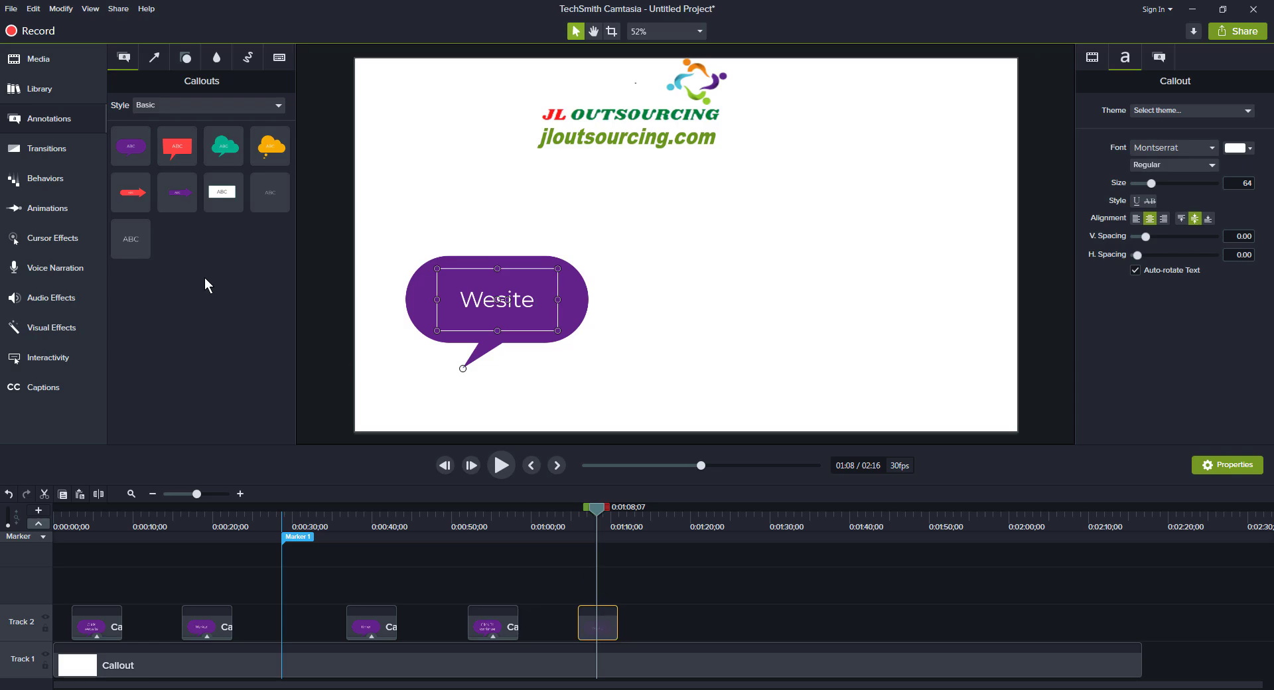
left_click(55, 332)
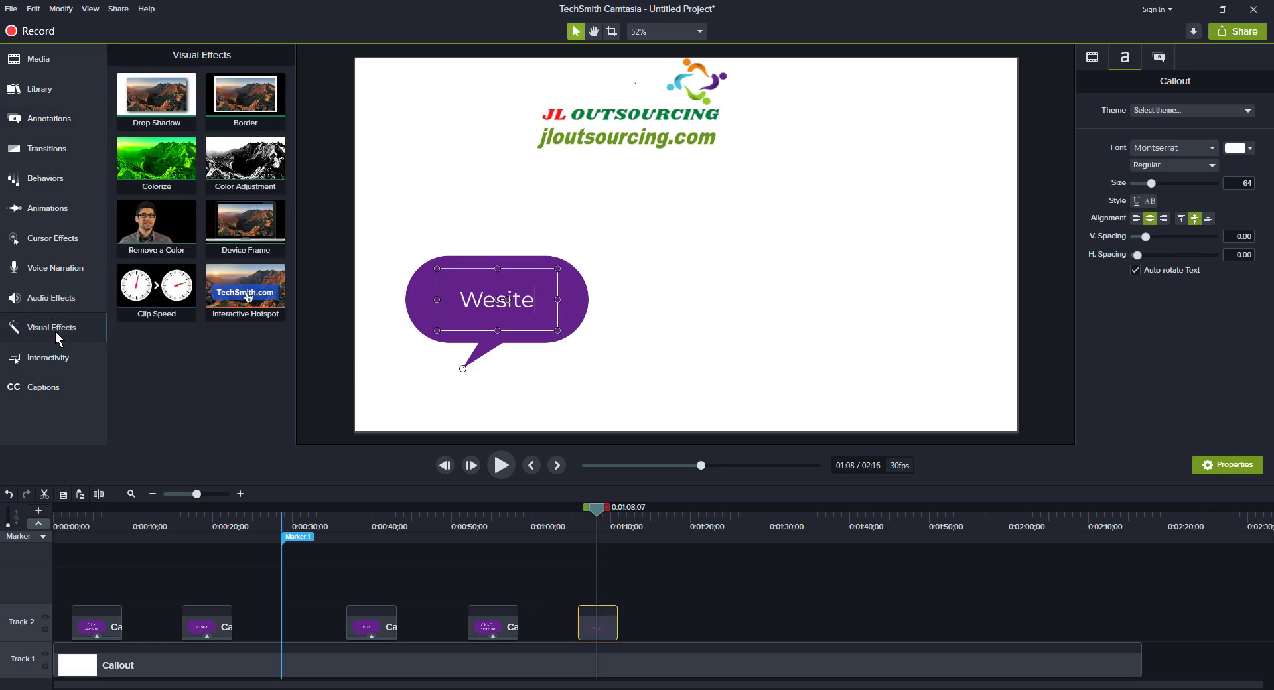
right_click(245, 289)
left_click(359, 294)
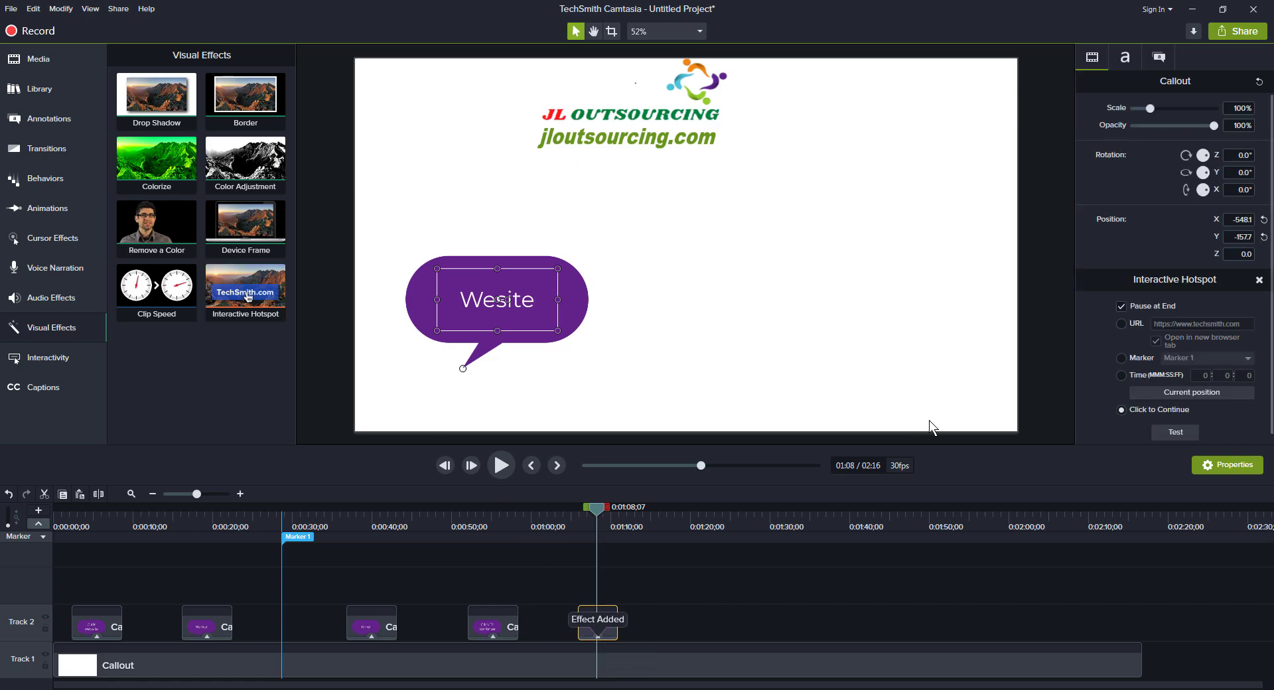
left_click(1122, 323)
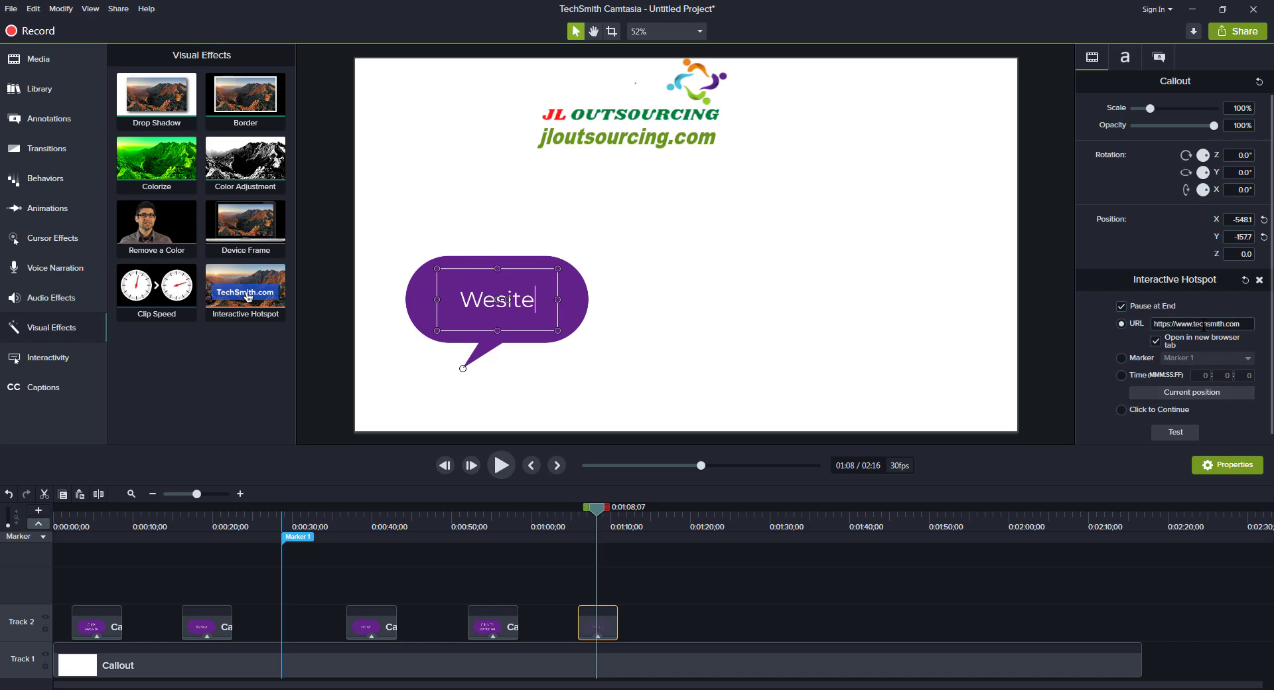
left_click(1240, 325)
key("ctrl+a")
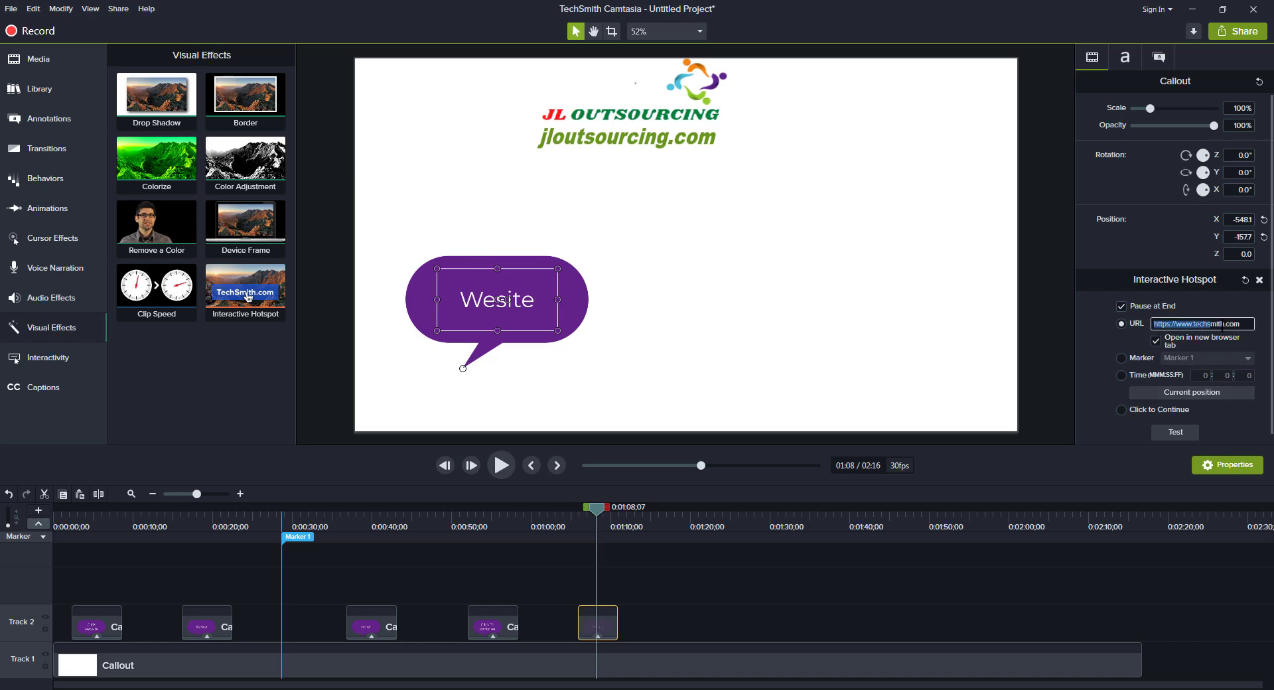
type("https://www.jloutsourcing.com/")
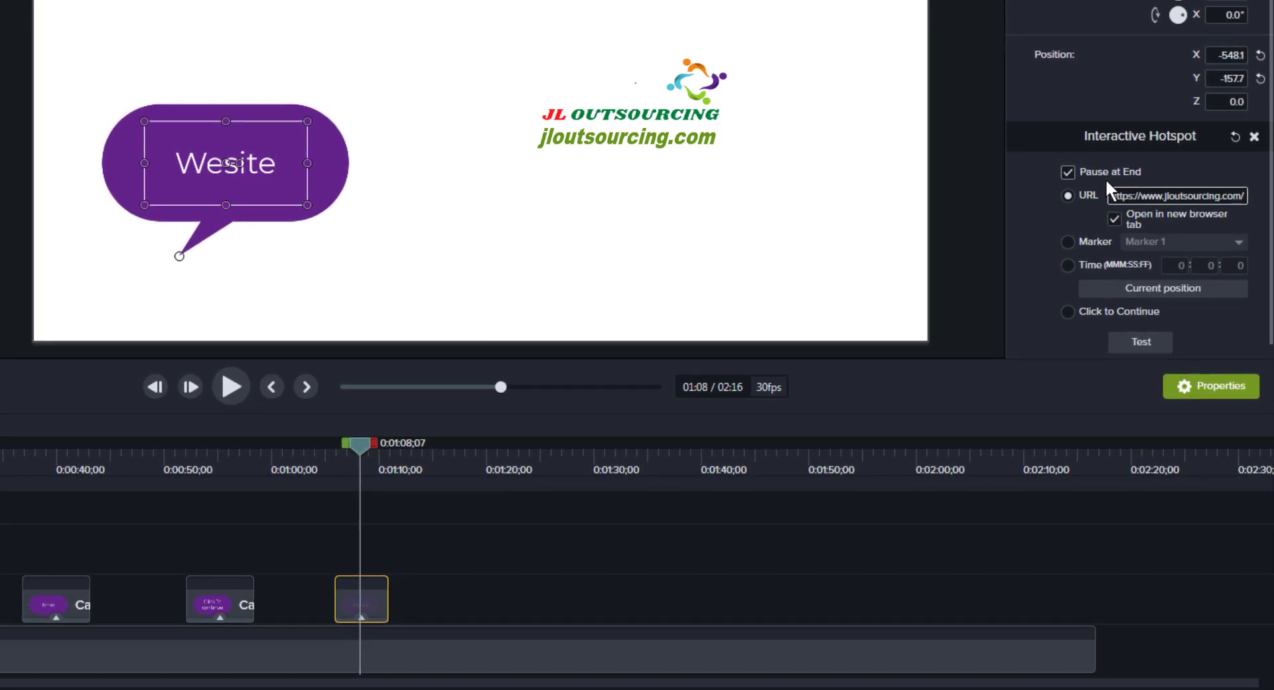
Preview the end of the Wesite callout and test its URL hotspot, then return to the editor.
left_click_drag(360, 443, 389, 459)
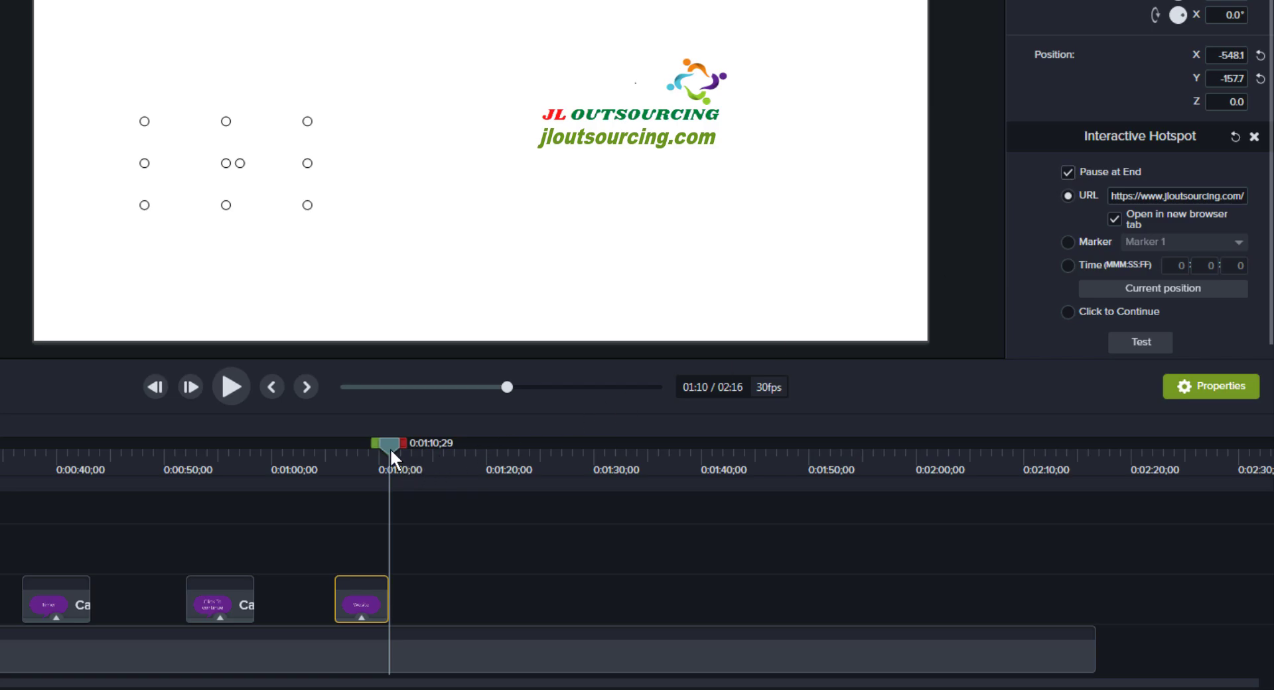
mouse_move(390, 448)
left_mouse_down()
mouse_move(445, 443)
mouse_move(369, 456)
left_mouse_up()
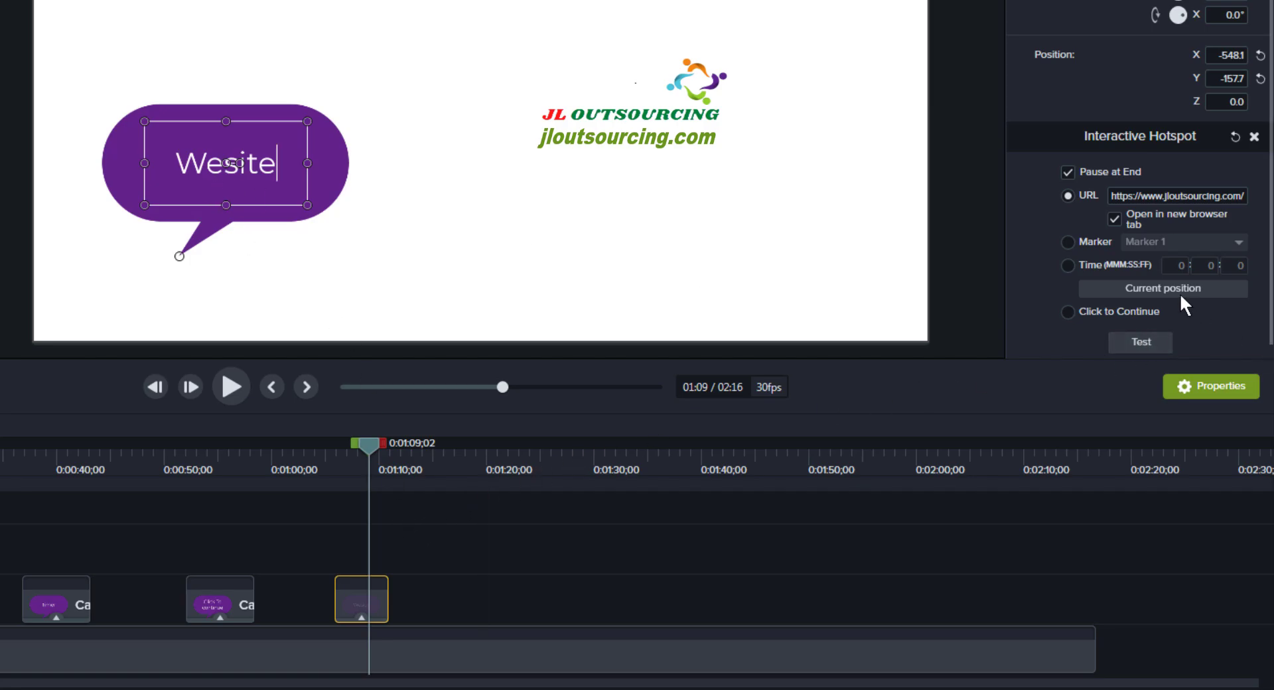
left_click(1142, 343)
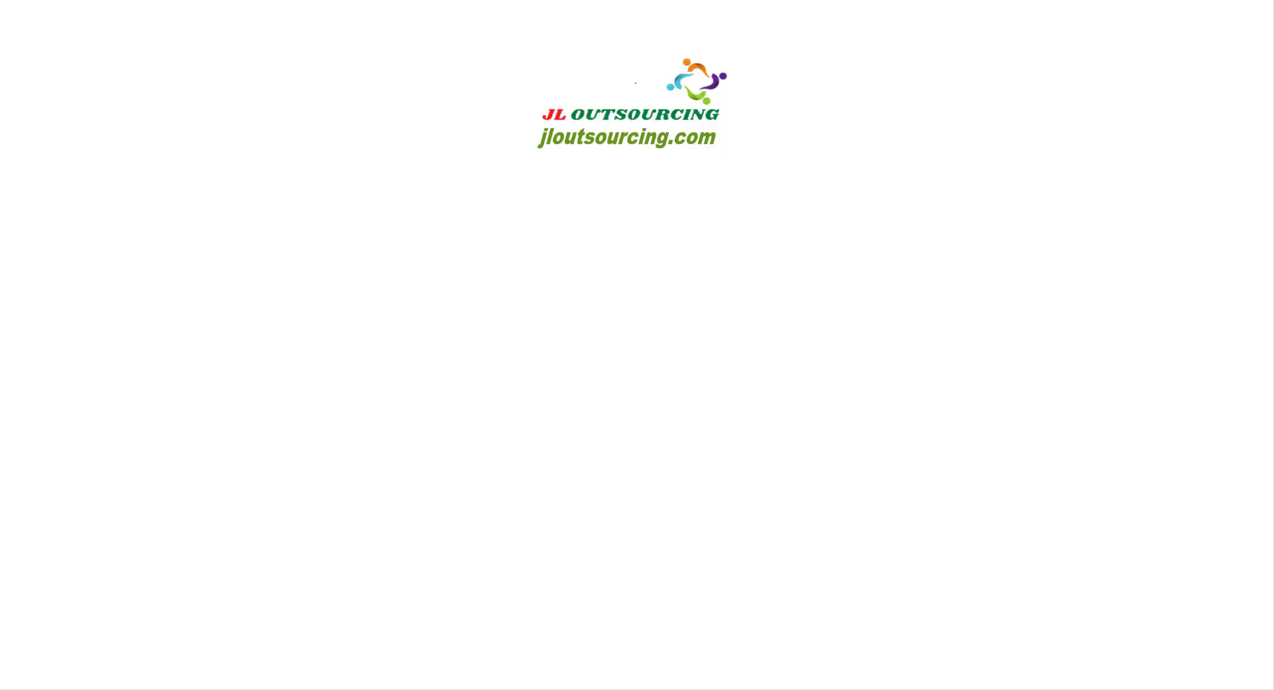
key("alt+Tab")
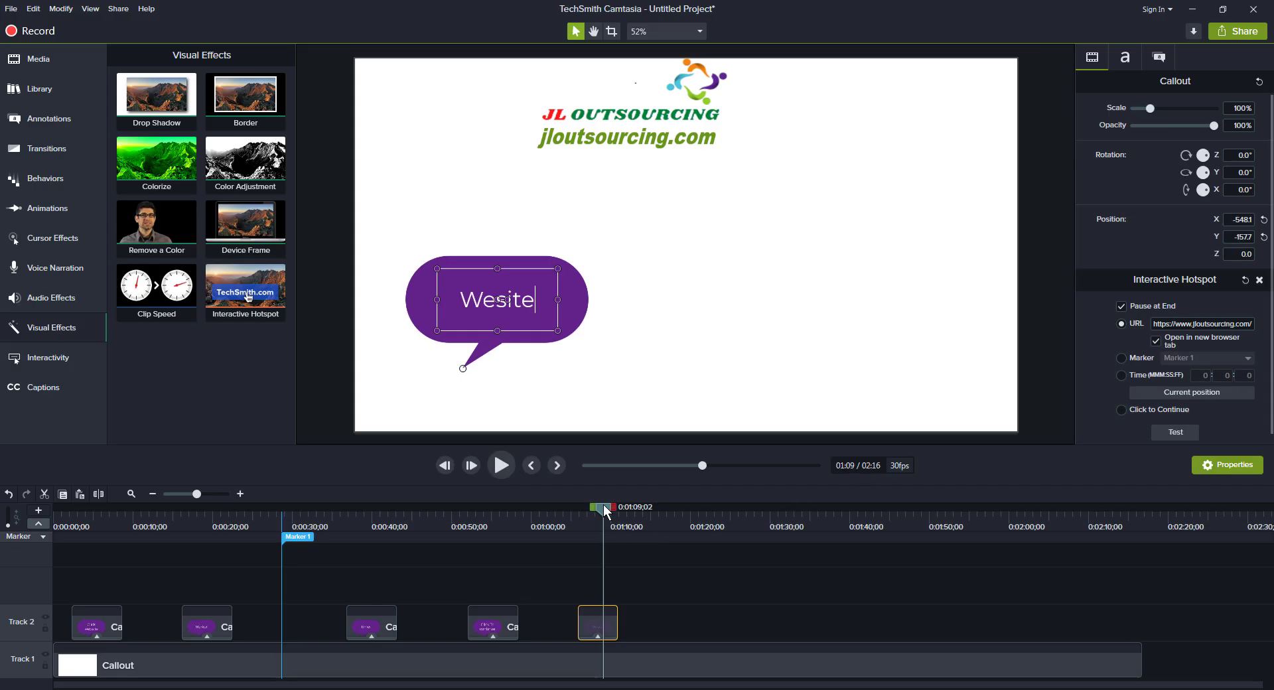
Add a timeline marker at about 1:28, past the Wesite callout, with the marker track set to Marker.
left_click_drag(603, 505, 637, 507)
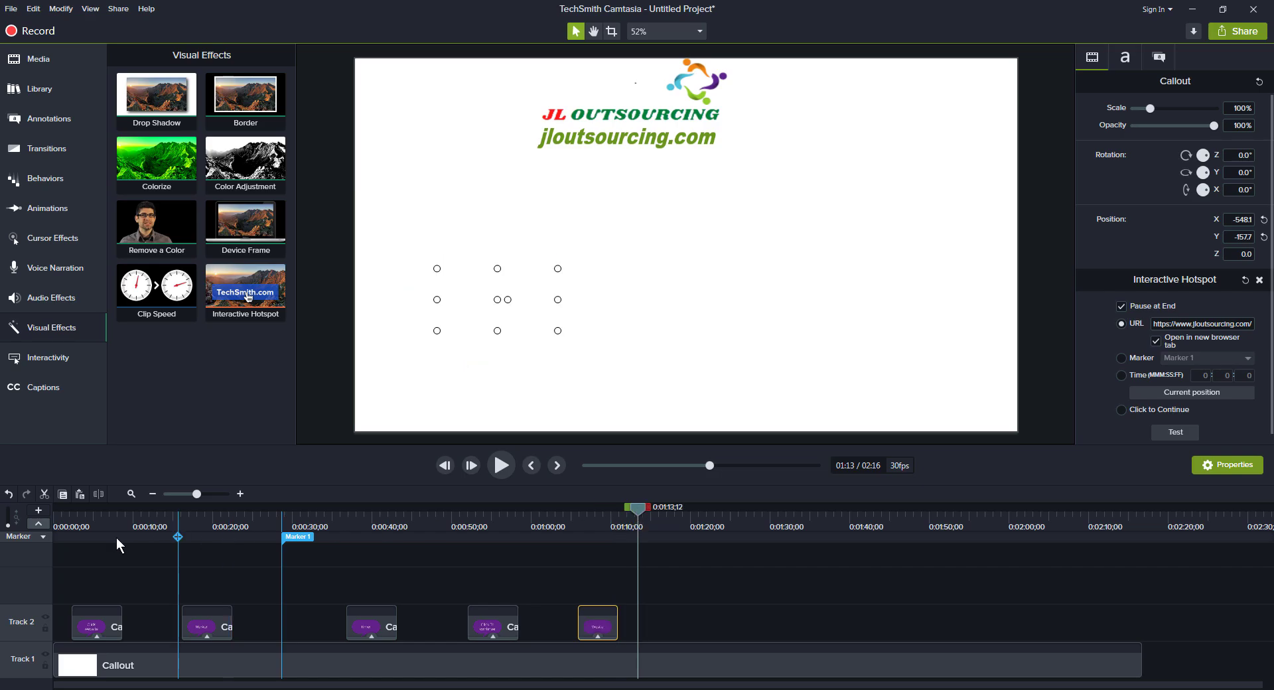
left_click(37, 522)
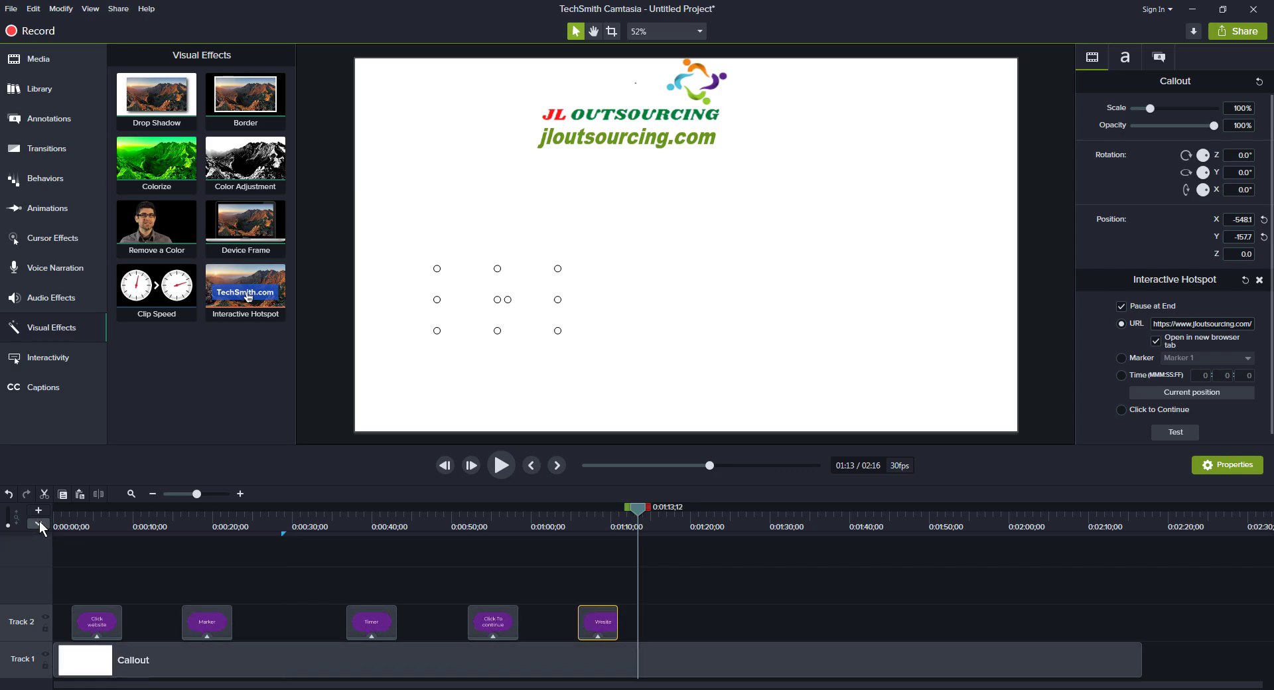
left_click(38, 522)
left_click(43, 537)
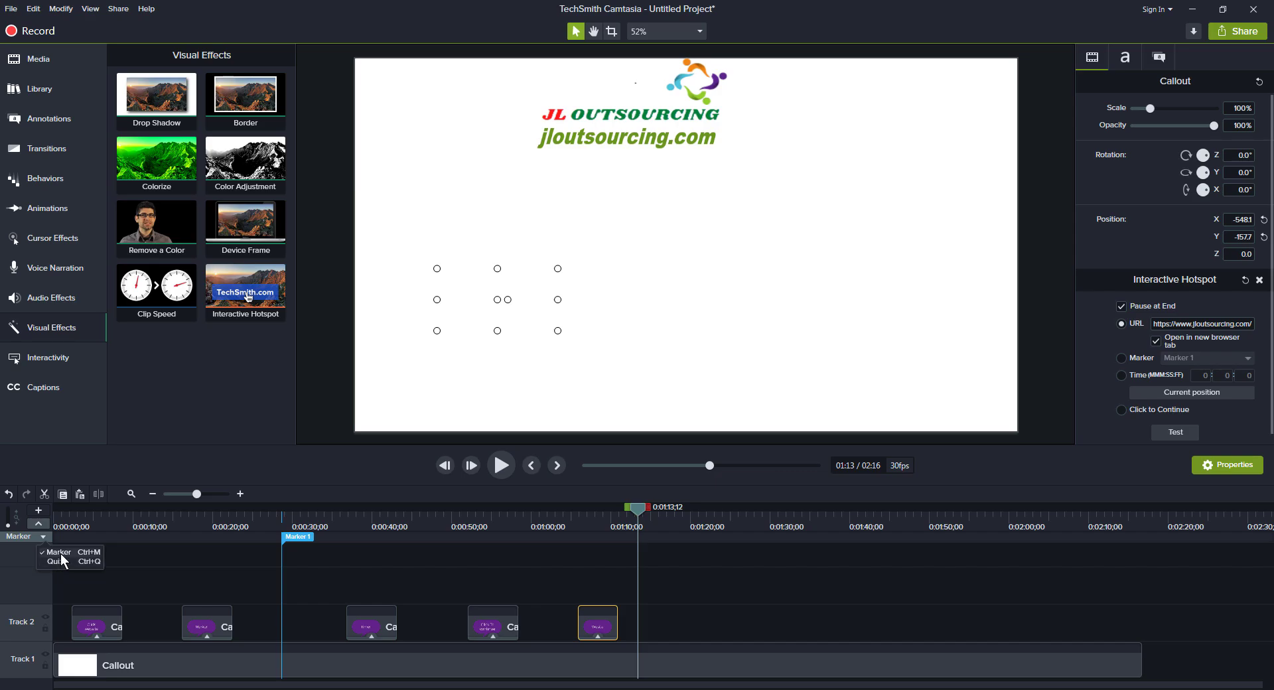
left_click(61, 553)
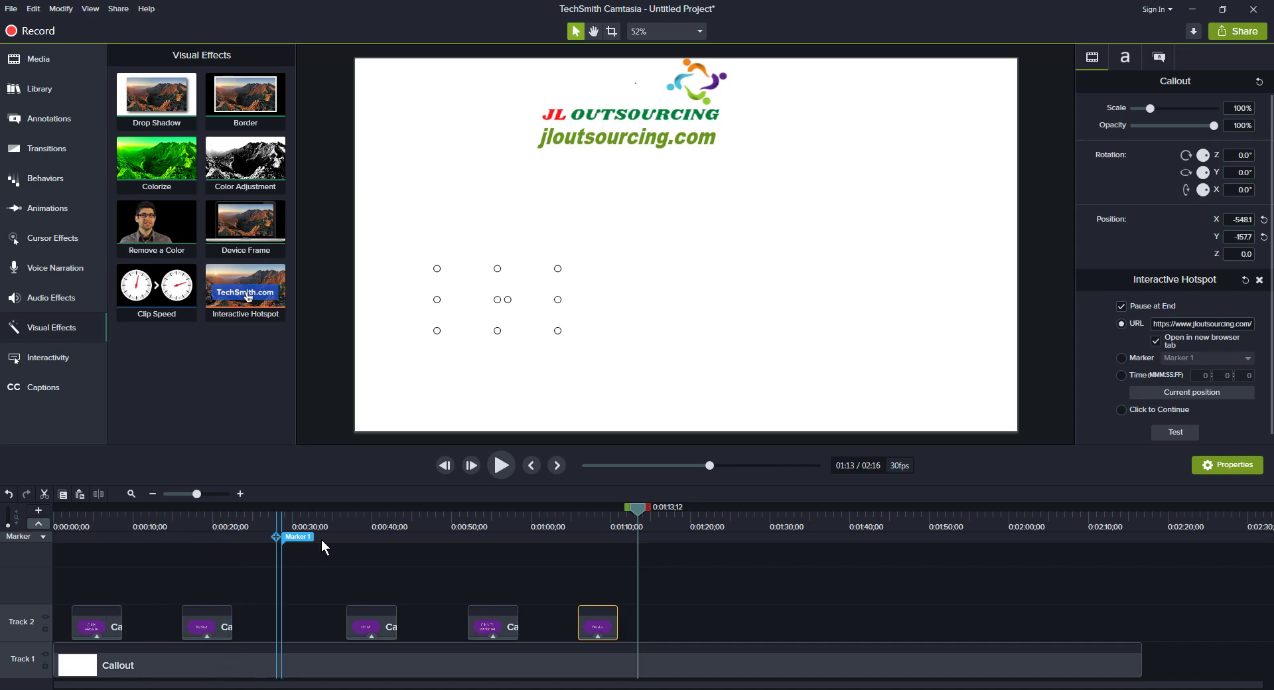
left_click(757, 538)
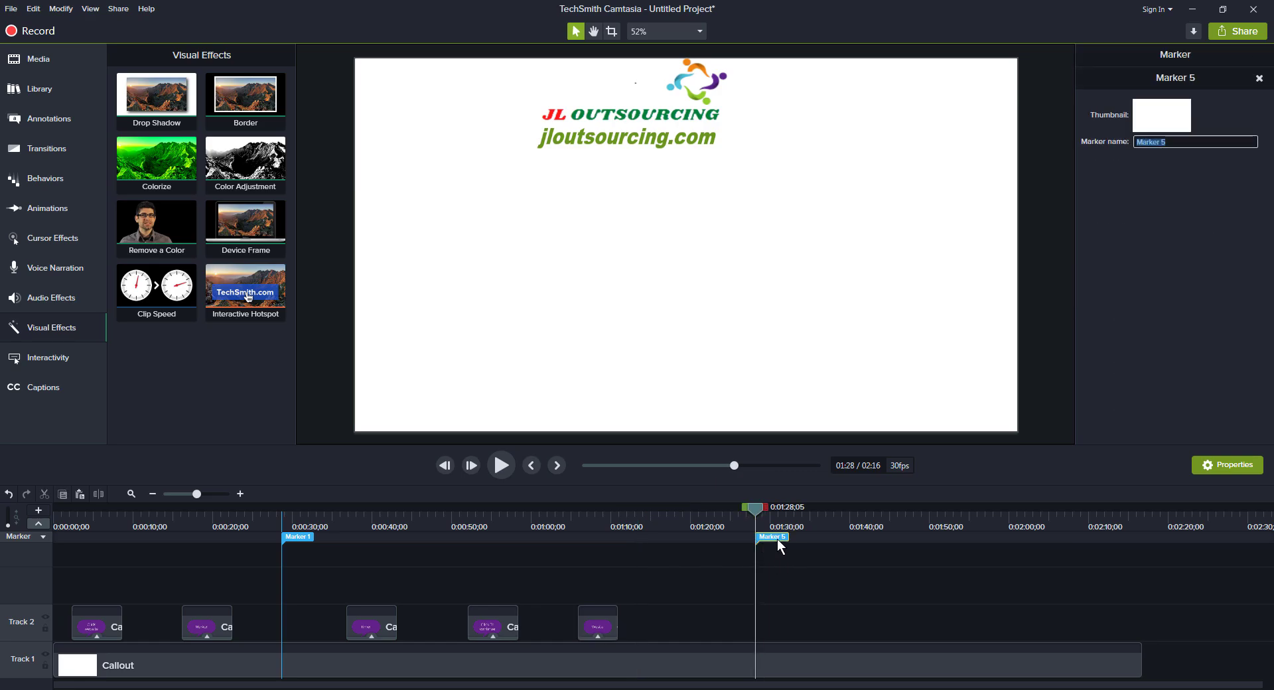
Rename the new marker as Marker 2 and move it to about 1:37 on the timeline.
left_click(1165, 142)
key("BackSpace")
type("2")
key("Return")
left_click_drag(594, 515, 683, 520)
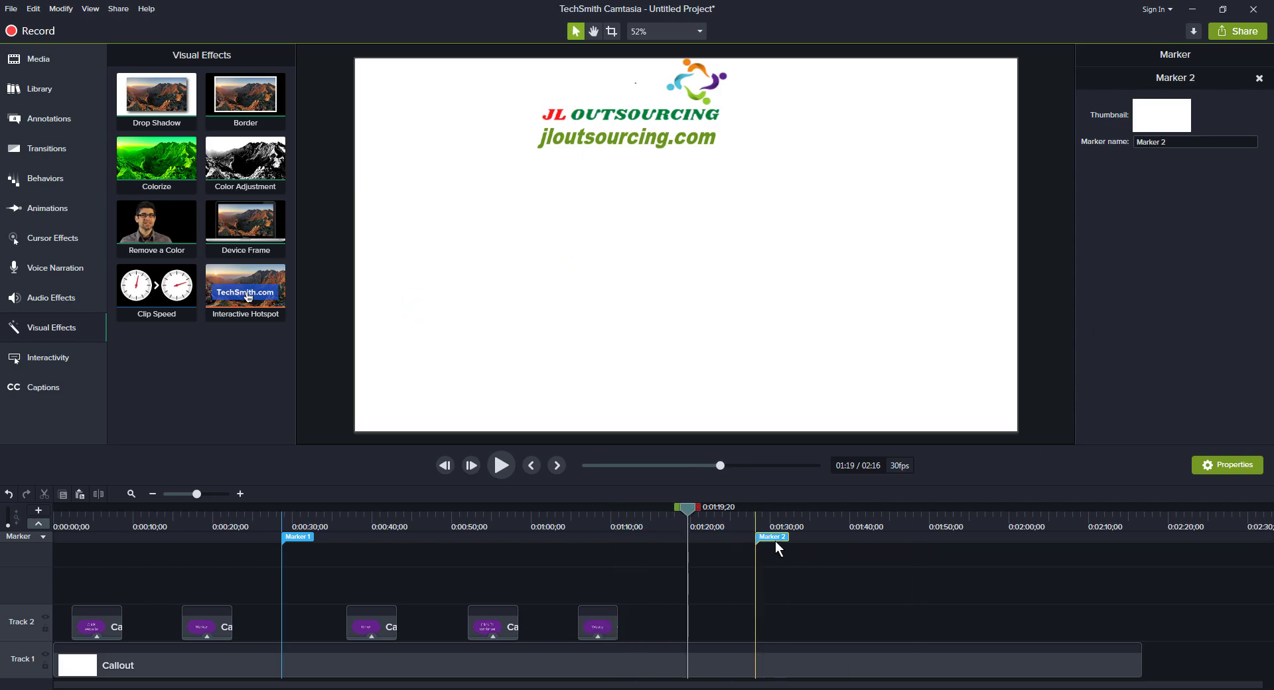
left_click_drag(775, 539, 850, 538)
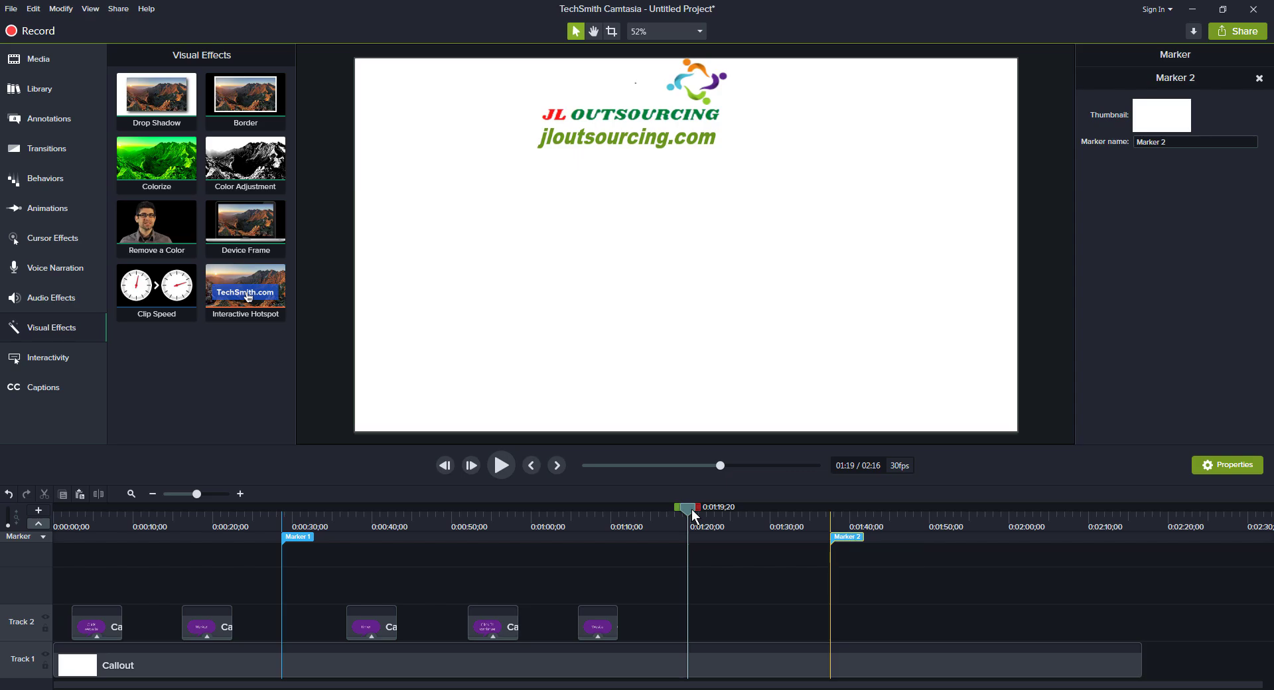
Copy the Wesite callout and paste it on Track 2 at about 1:21.
left_click_drag(693, 515, 707, 508)
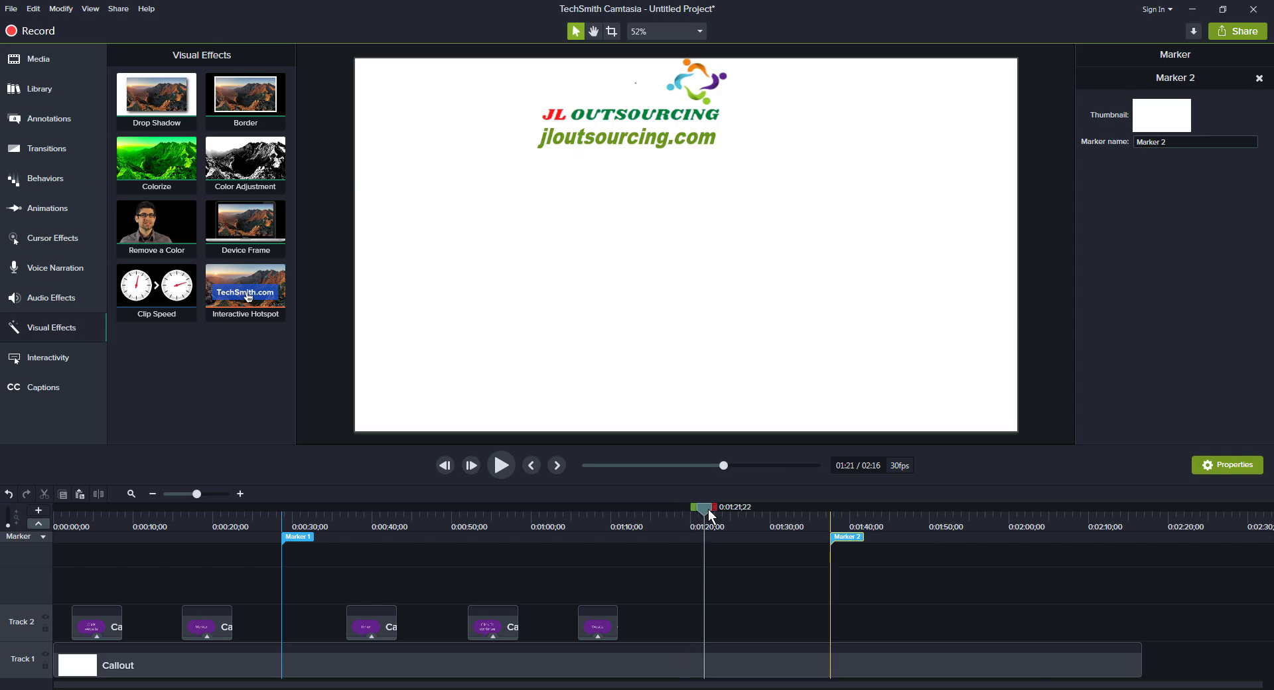
left_click(608, 623)
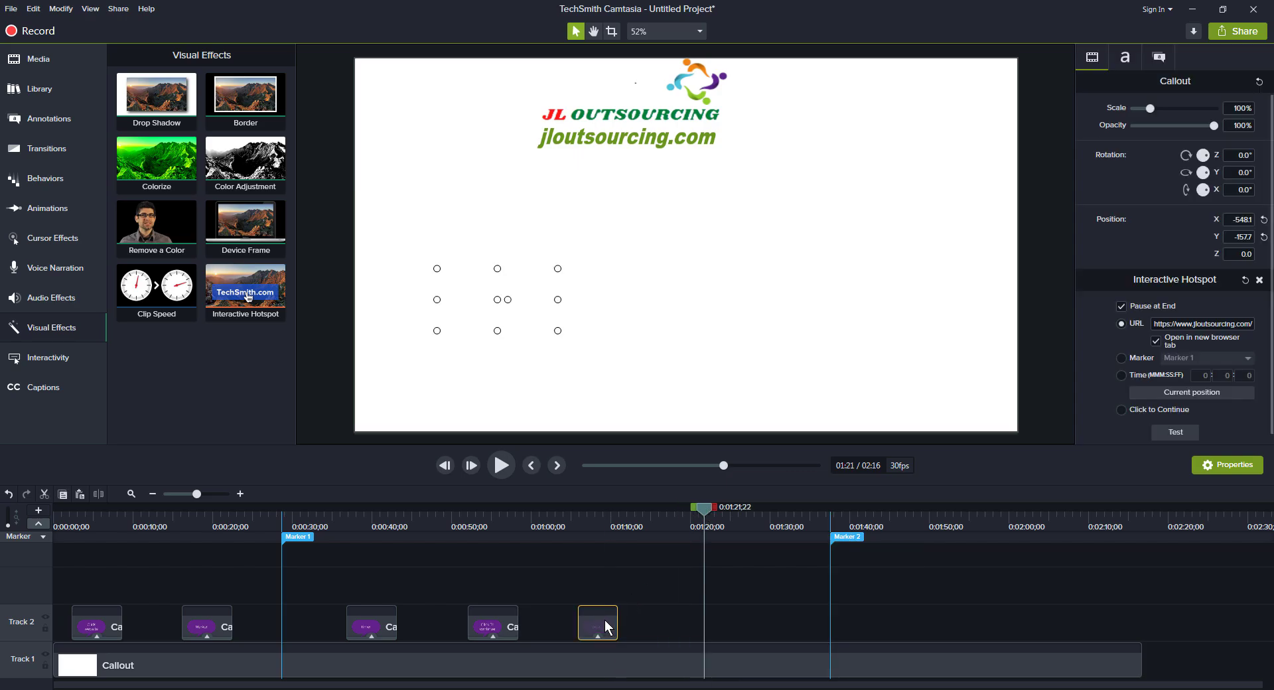
right_click(604, 620)
left_click(634, 351)
key("ctrl+v")
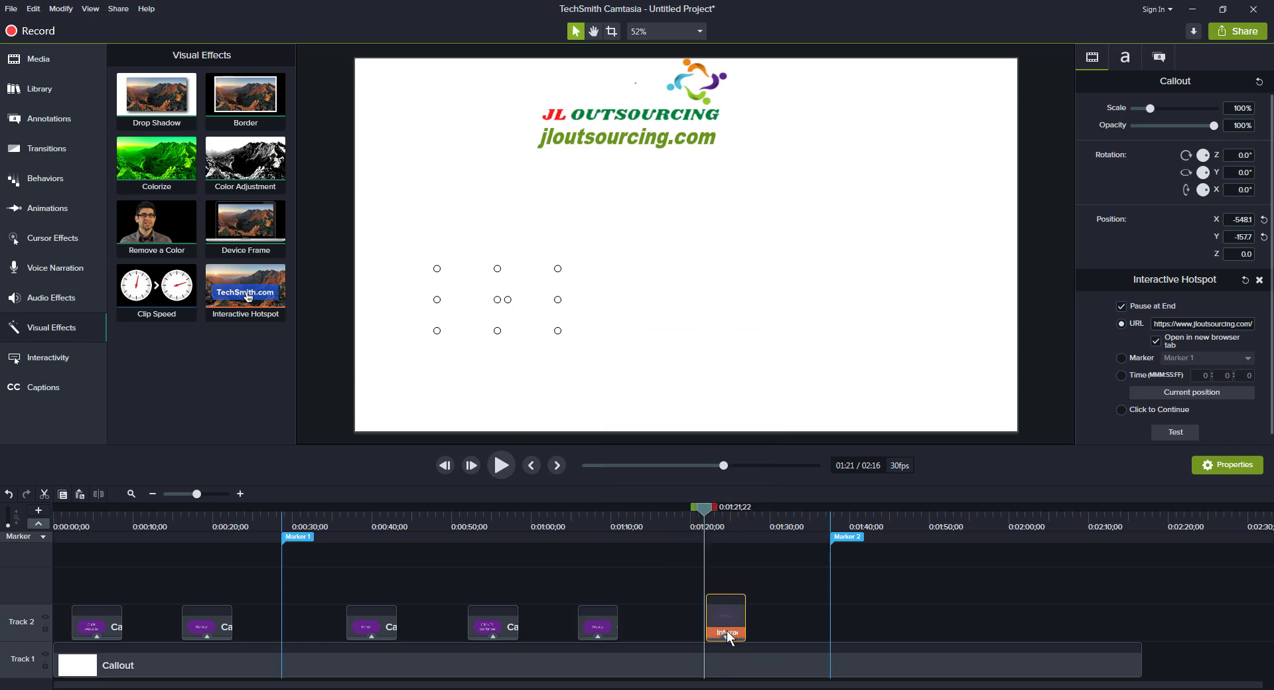
Set the copied callout's hotspot to jump to Marker 2, with Pause at End turned off.
left_click(727, 632)
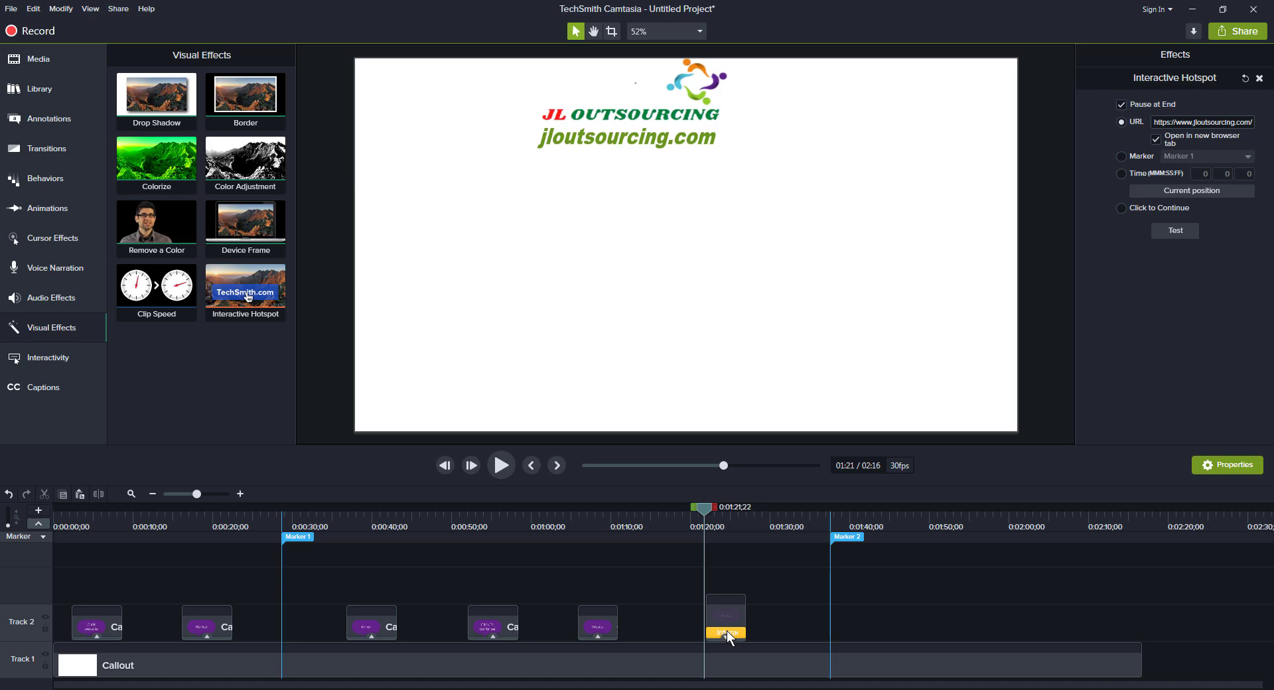
left_click(1121, 155)
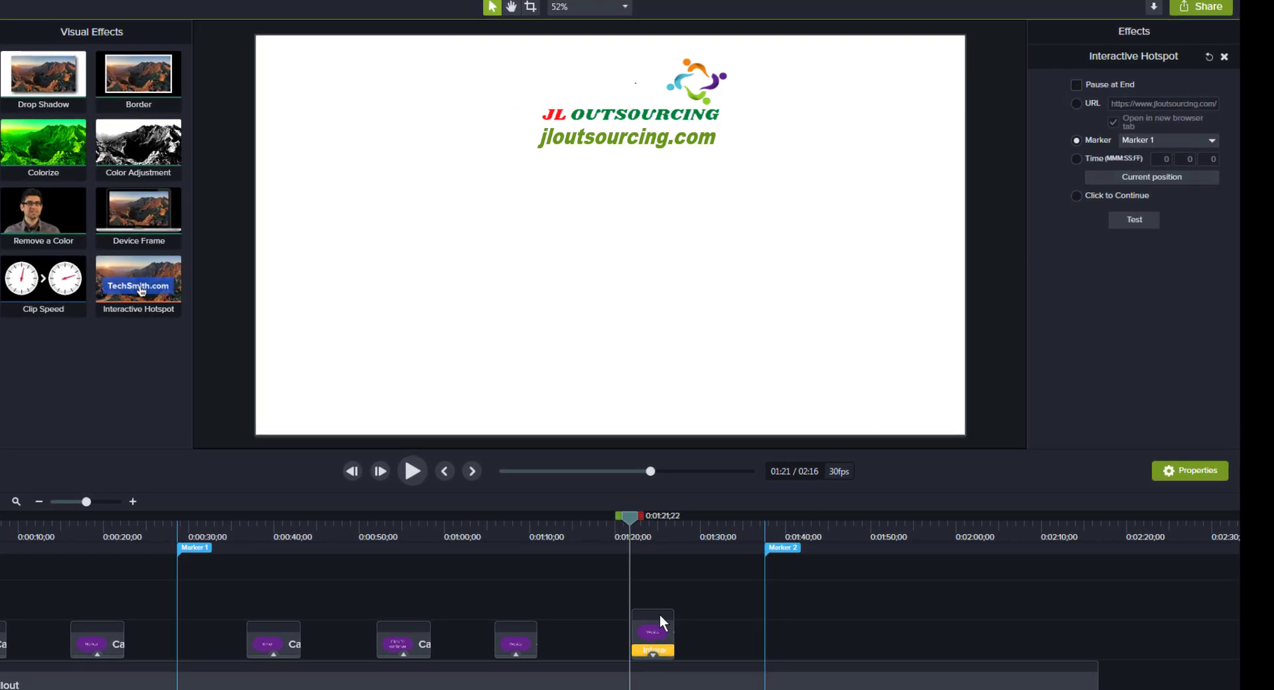
left_click_drag(647, 516, 675, 523)
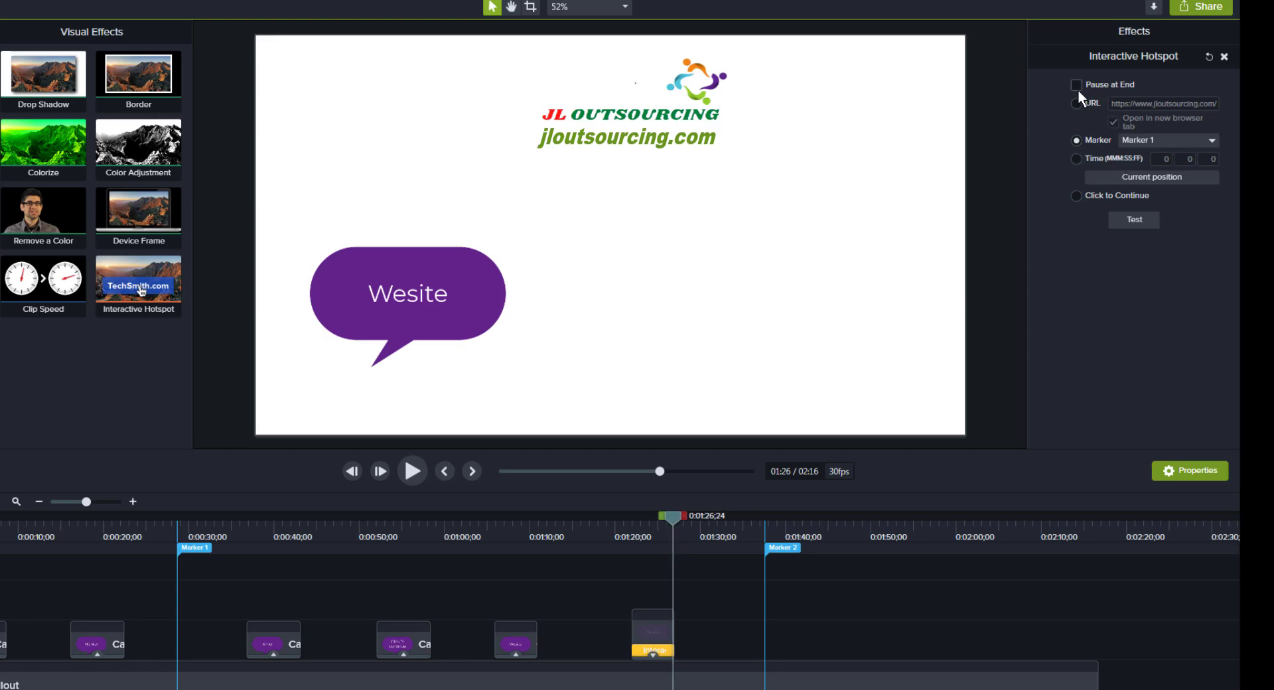
left_click(1213, 142)
left_click(1150, 173)
Move the copied callout toward the middle of the canvas and change its text to "Marker".
left_click(650, 525)
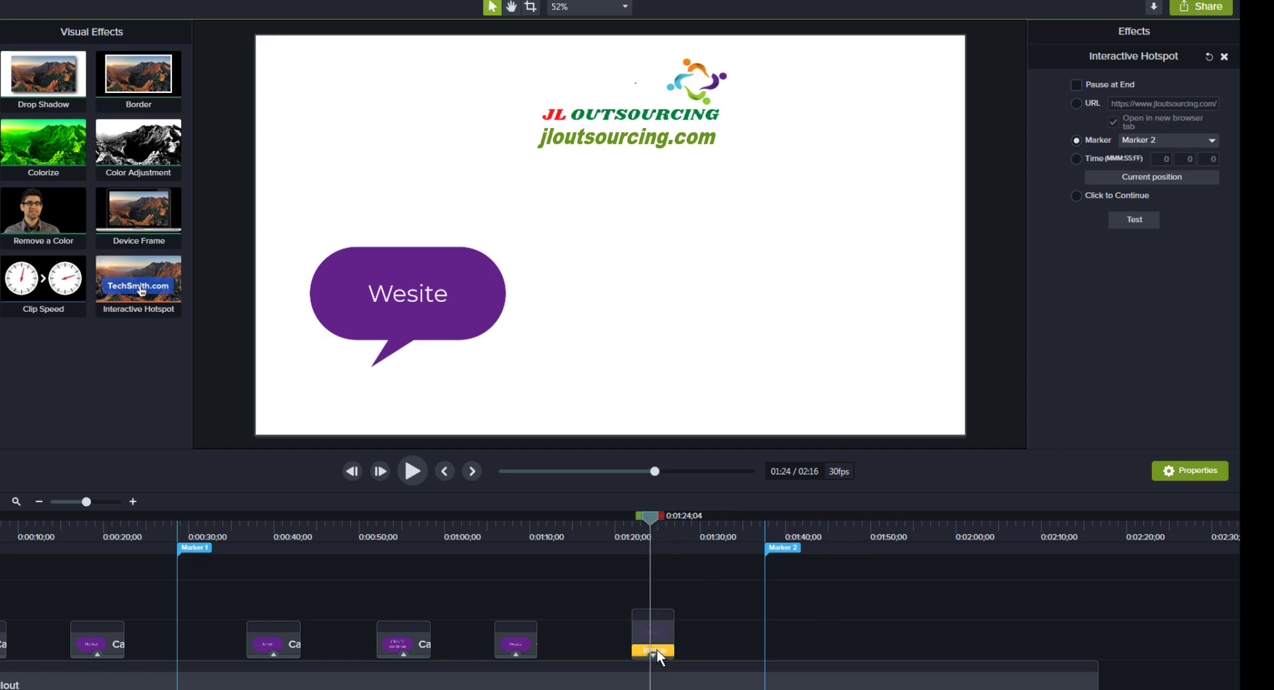
left_click(656, 649)
left_click_drag(491, 276, 651, 281)
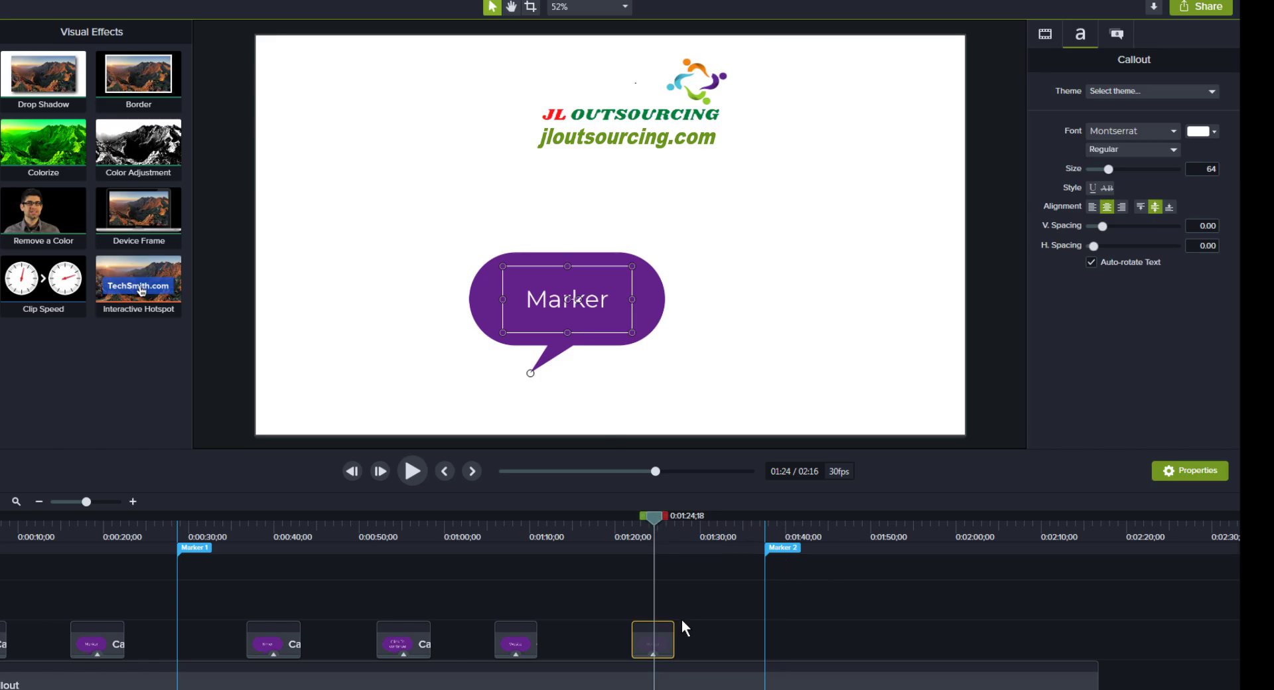
Test the Marker callout's interactive hotspot that jumps to Marker 2.
left_click(654, 653)
left_click(655, 652)
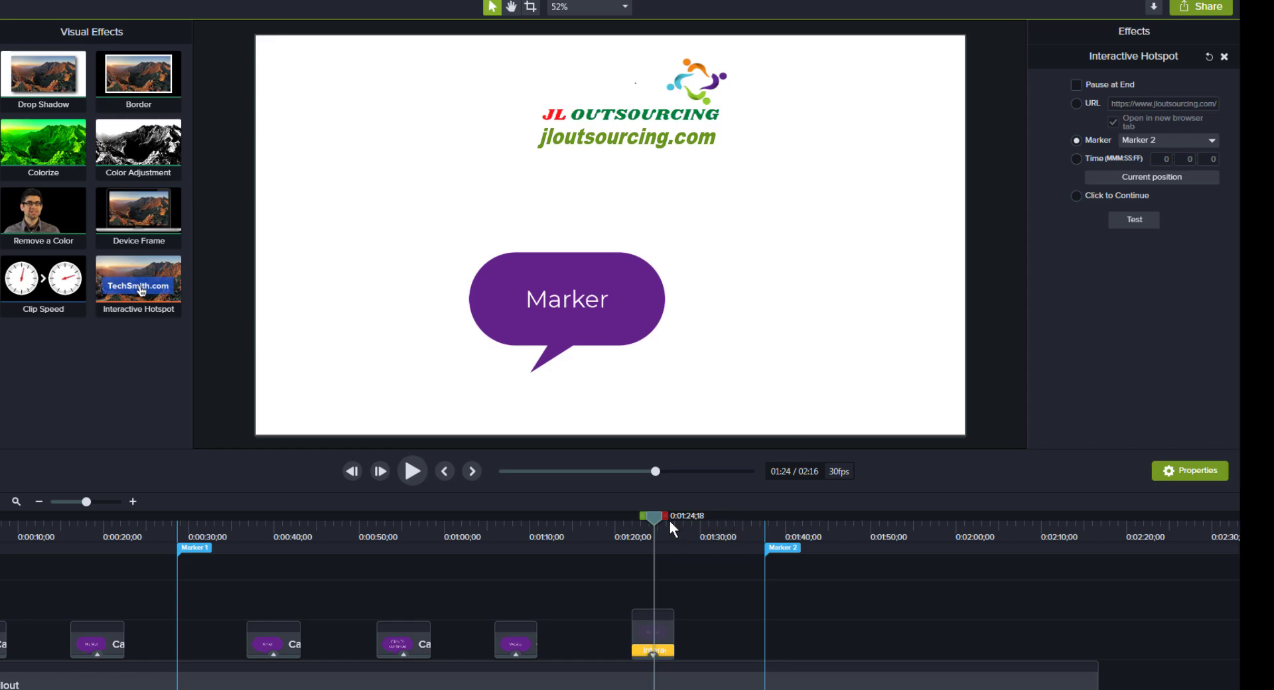
mouse_move(655, 517)
left_mouse_down()
mouse_move(636, 517)
mouse_move(655, 519)
left_mouse_up()
left_click(1138, 219)
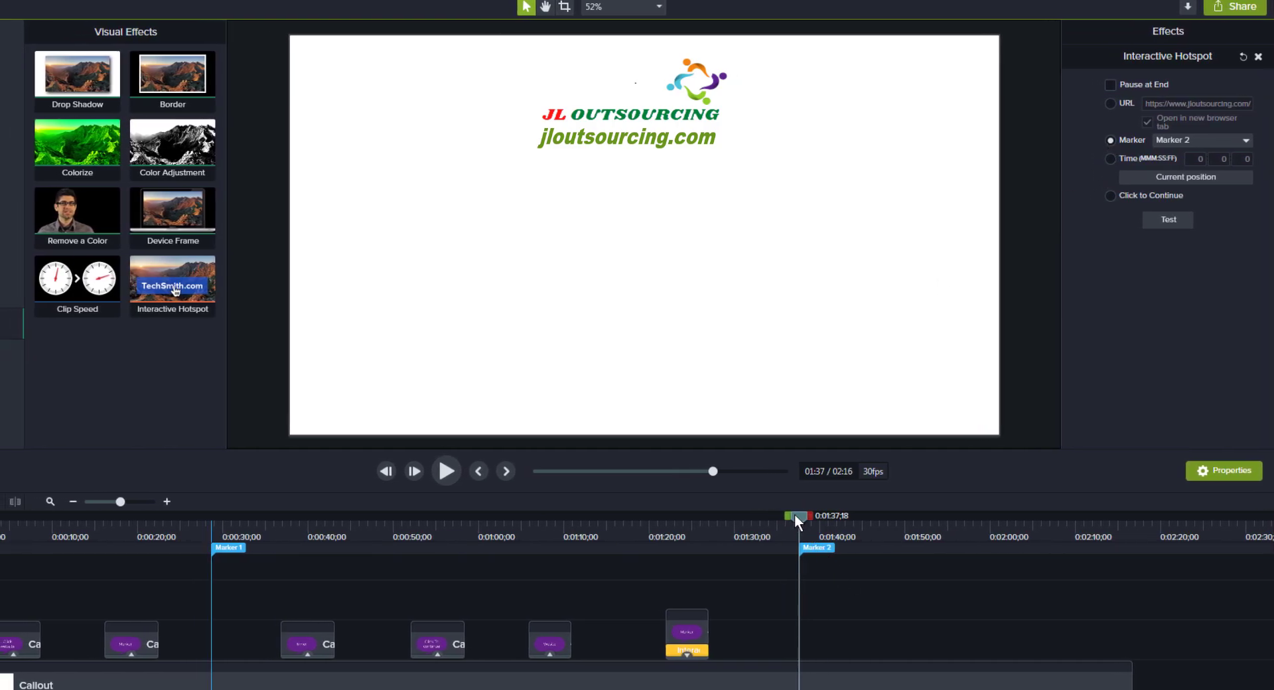
Copy the Marker callout and paste it on Track 2 at about 1:47.
left_click_drag(795, 517, 880, 515)
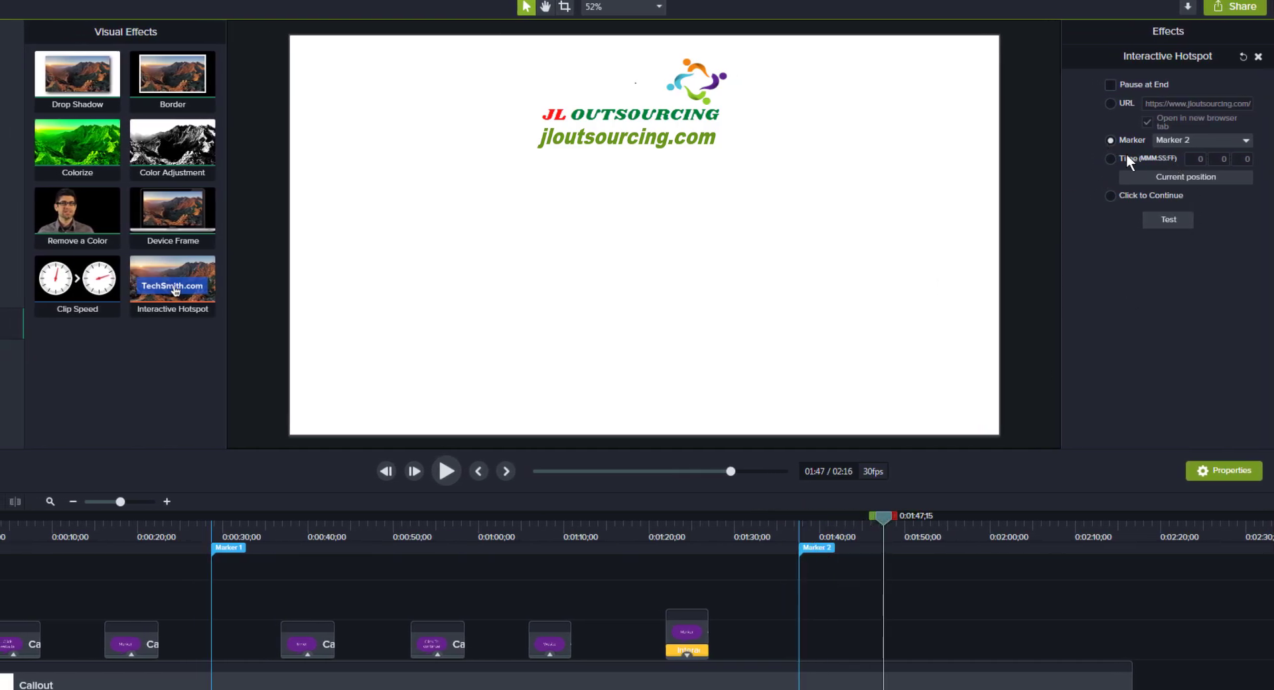
right_click(702, 636)
left_click(743, 375)
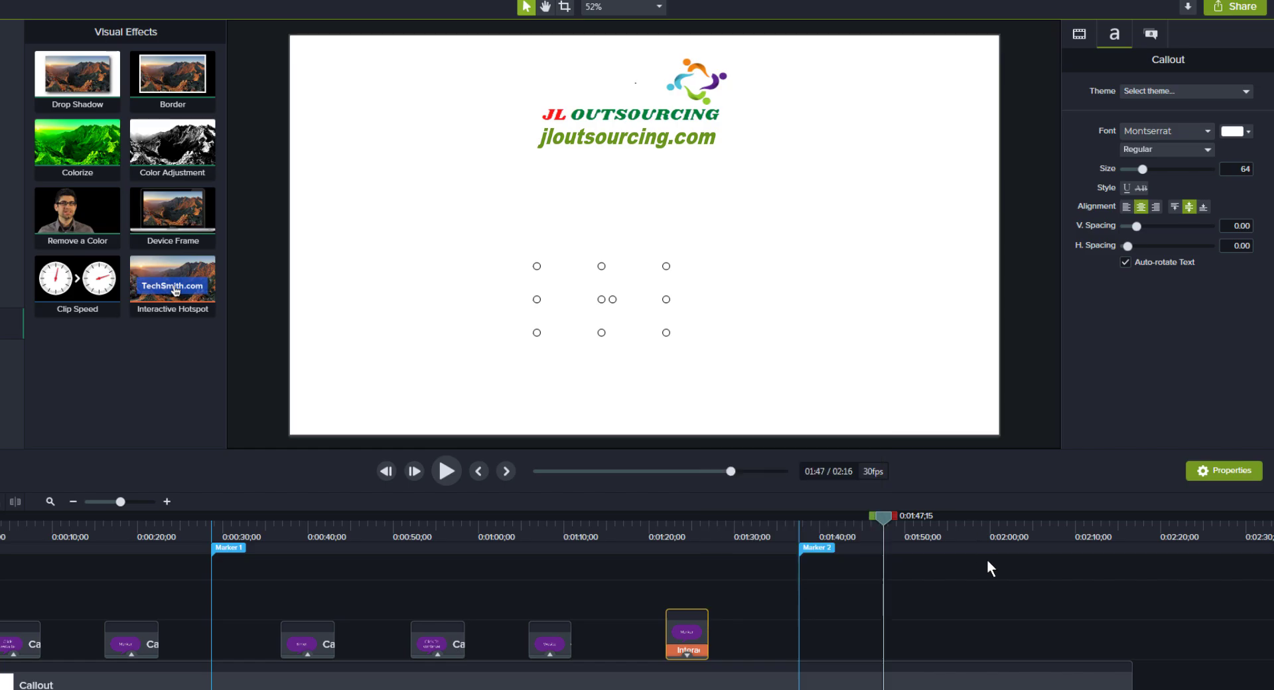
right_click(889, 640)
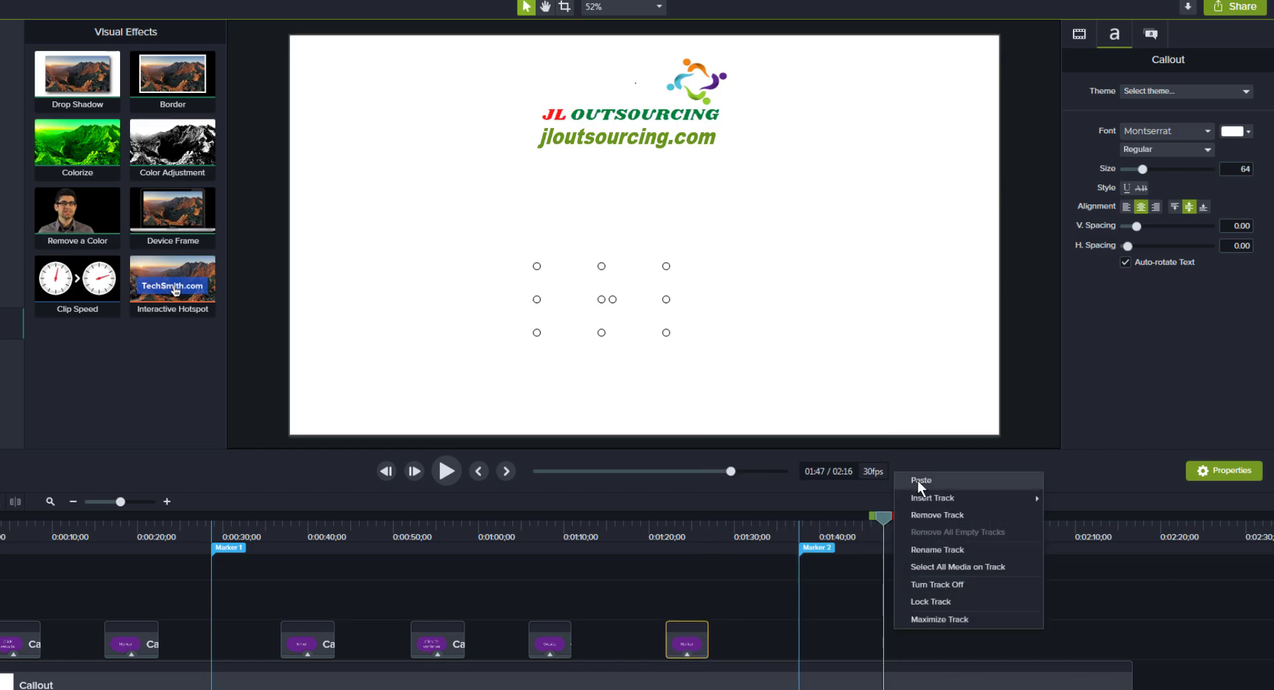
left_click(918, 480)
left_click(904, 622)
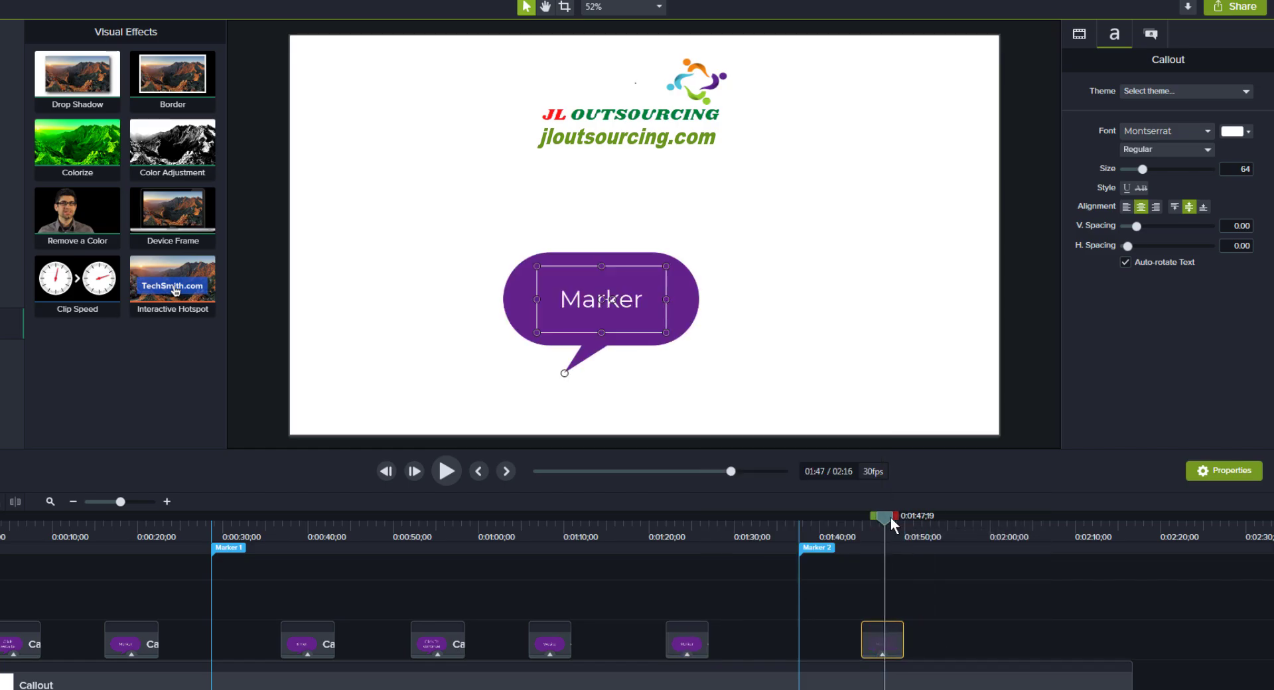
Move the pasted Marker callout up to just below the jloutsourcing.com logo text on the canvas.
double_click(580, 301)
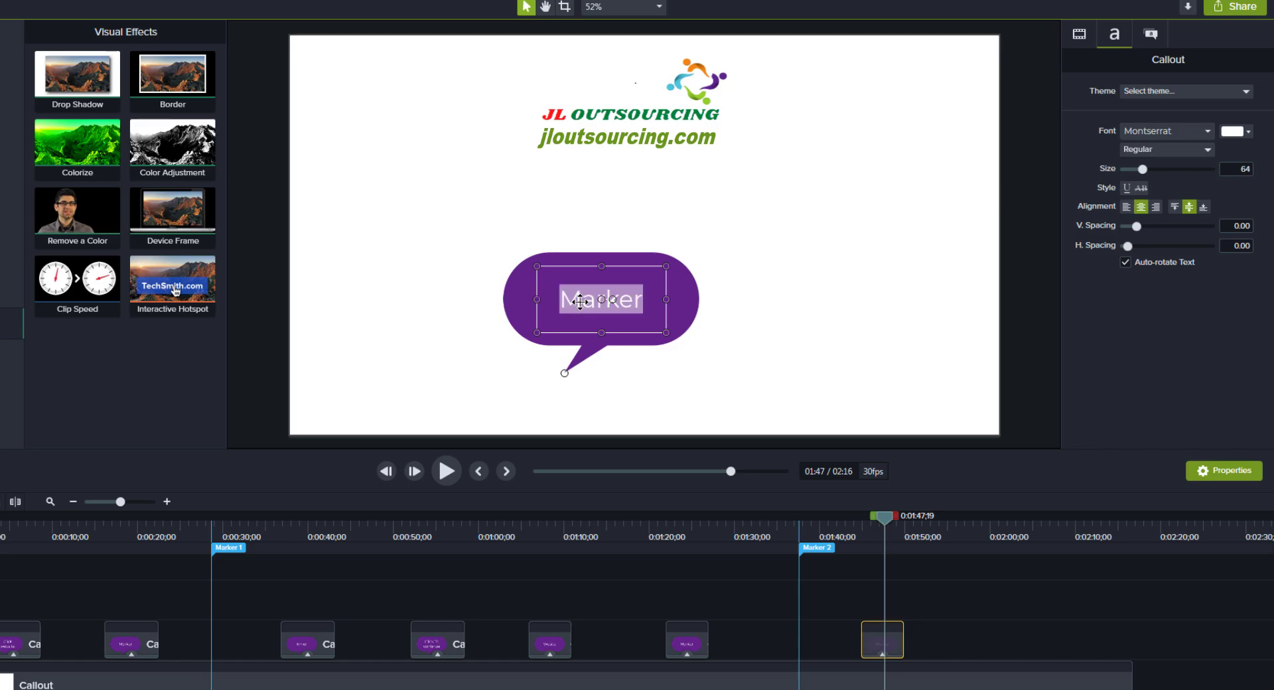
left_click(634, 269)
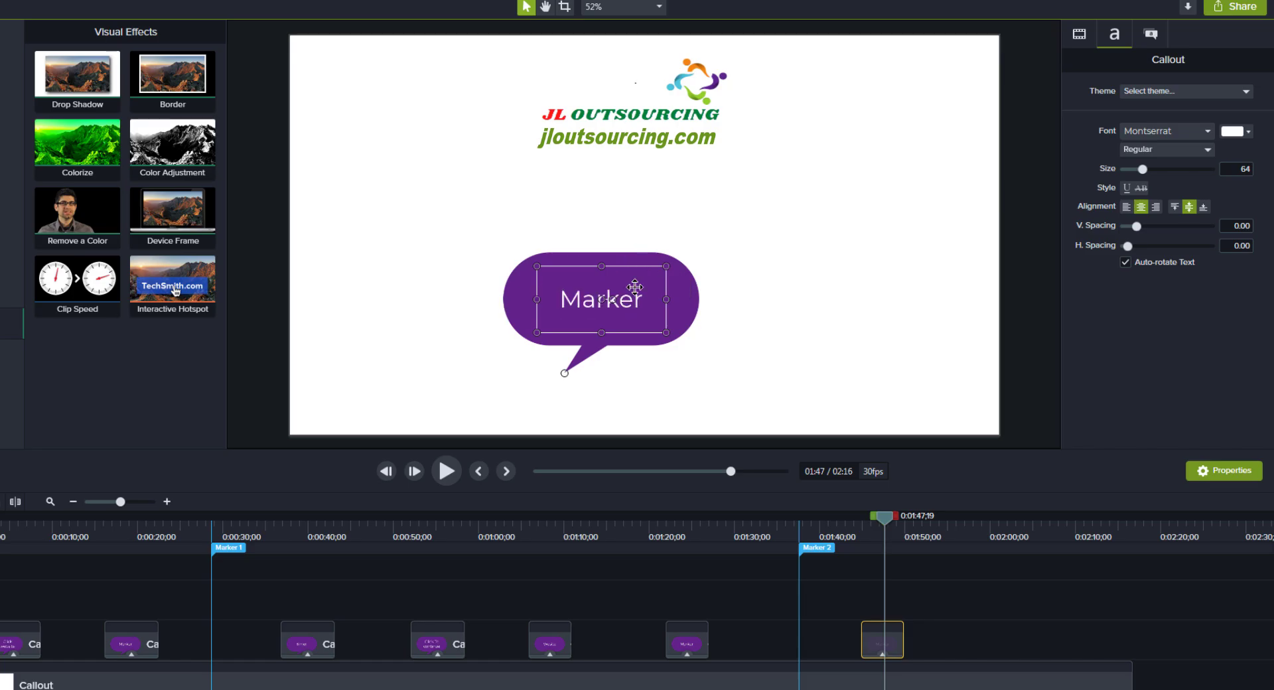
mouse_move(635, 287)
left_mouse_down()
mouse_move(734, 249)
mouse_move(843, 251)
mouse_move(661, 191)
left_mouse_up()
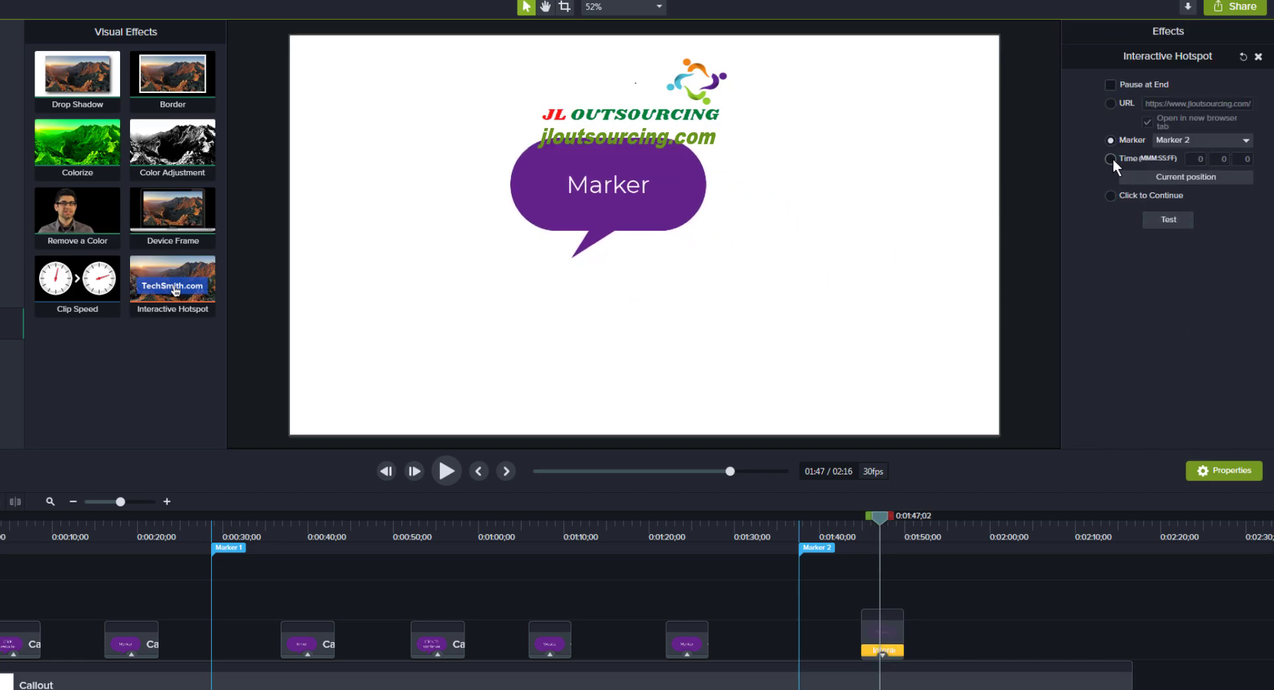
Set the pasted callout's interactive hotspot to jump to a time of 1 minute, 19 seconds and 19 frames.
left_click(1111, 158)
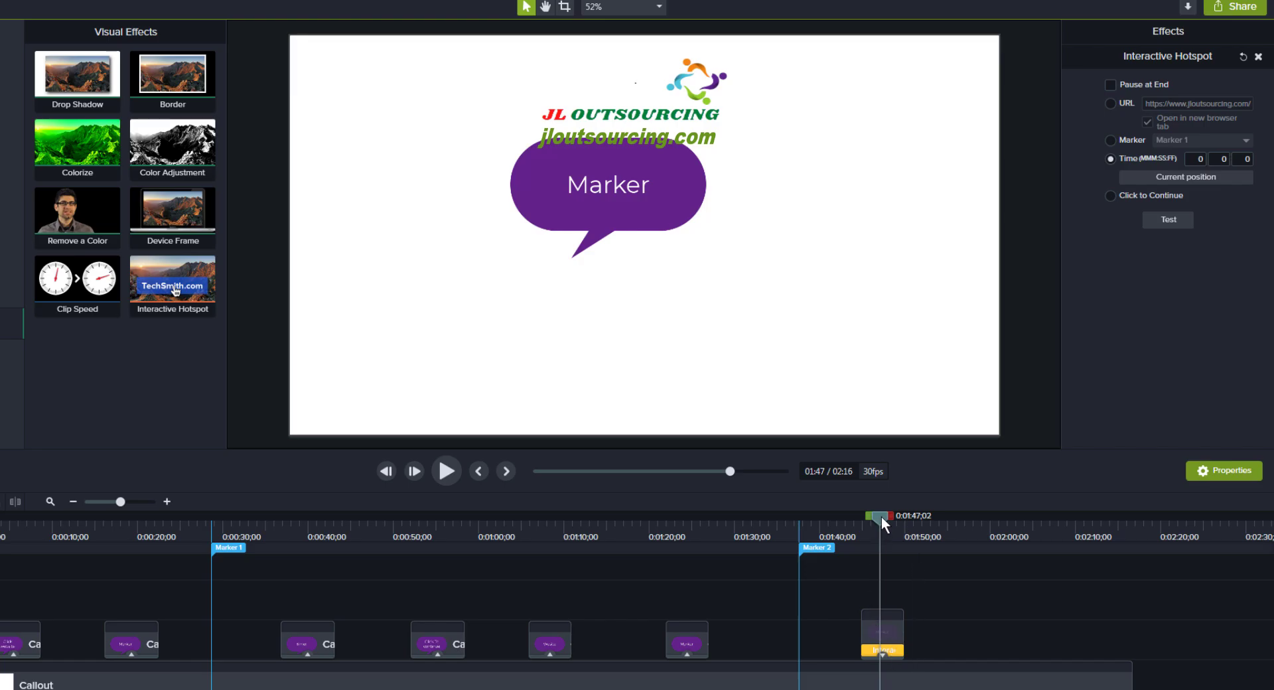
mouse_move(881, 516)
left_mouse_down()
mouse_move(942, 520)
mouse_move(620, 515)
left_mouse_up()
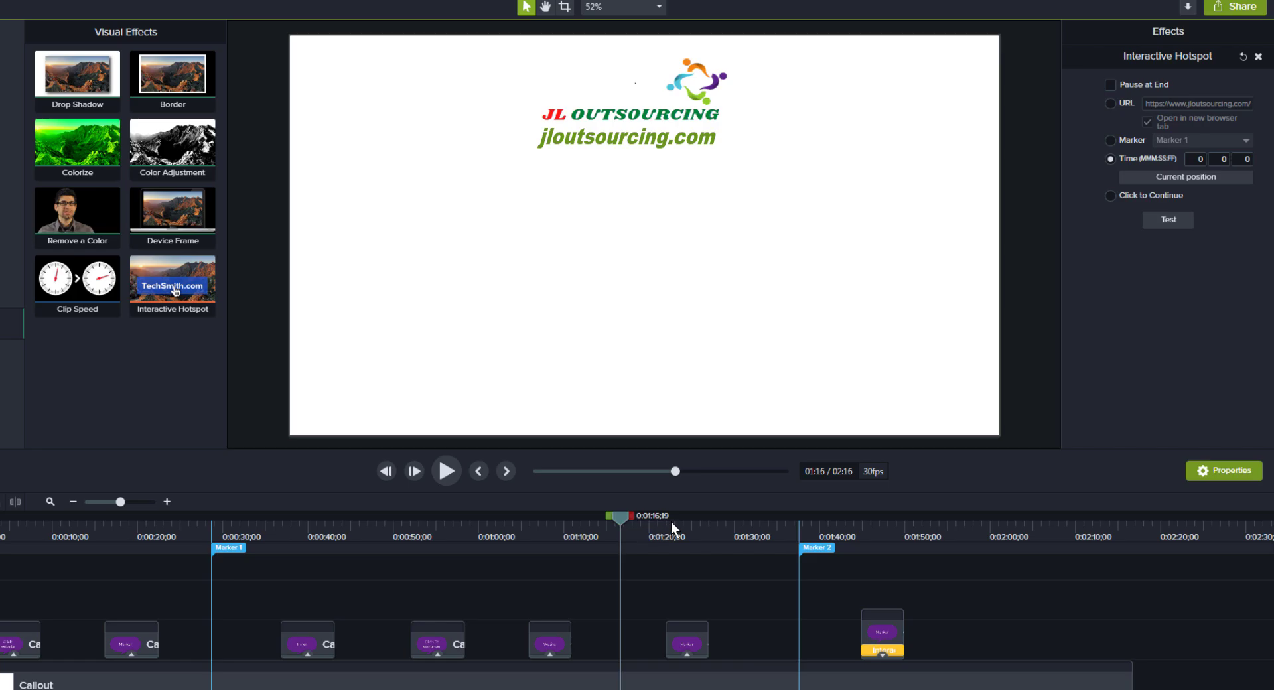
left_click(1197, 159)
type("1")
left_click(1218, 159)
type("19")
key("Tab")
type("19")
Change the text of the callout at about 1:46 to "Timer" and test its interactive hotspot.
mouse_move(621, 516)
left_mouse_down()
mouse_move(893, 494)
mouse_move(876, 516)
left_mouse_up()
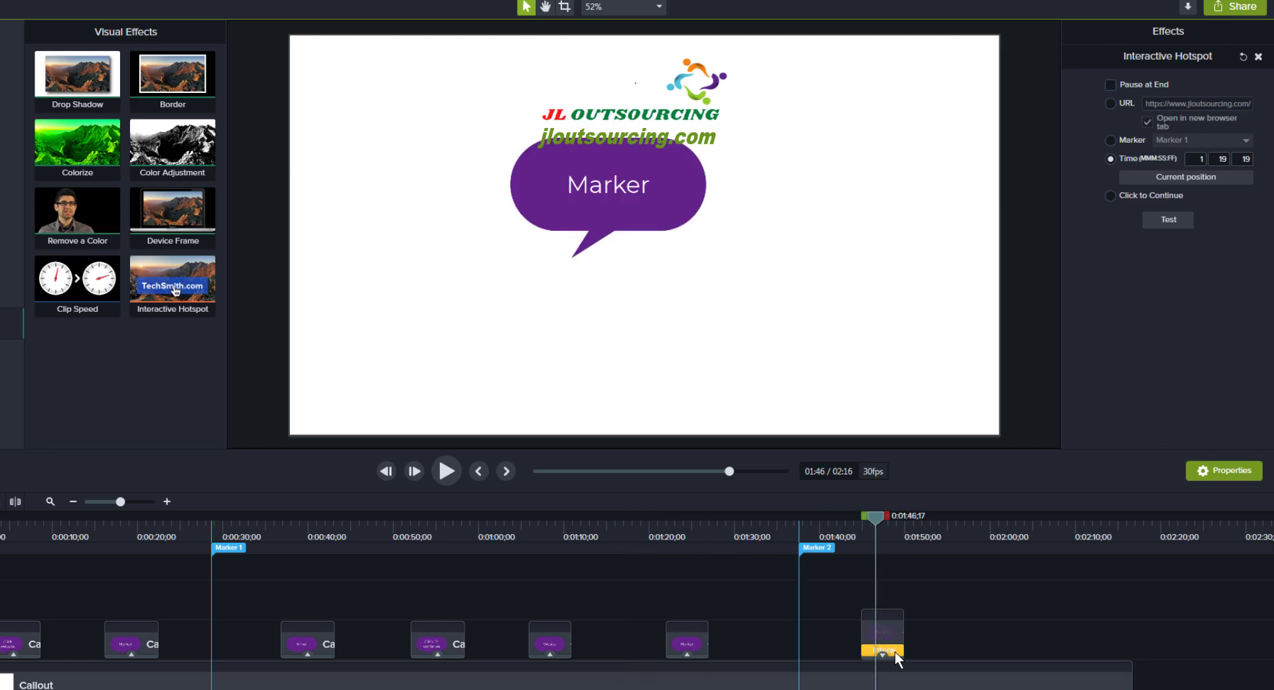
double_click(627, 186)
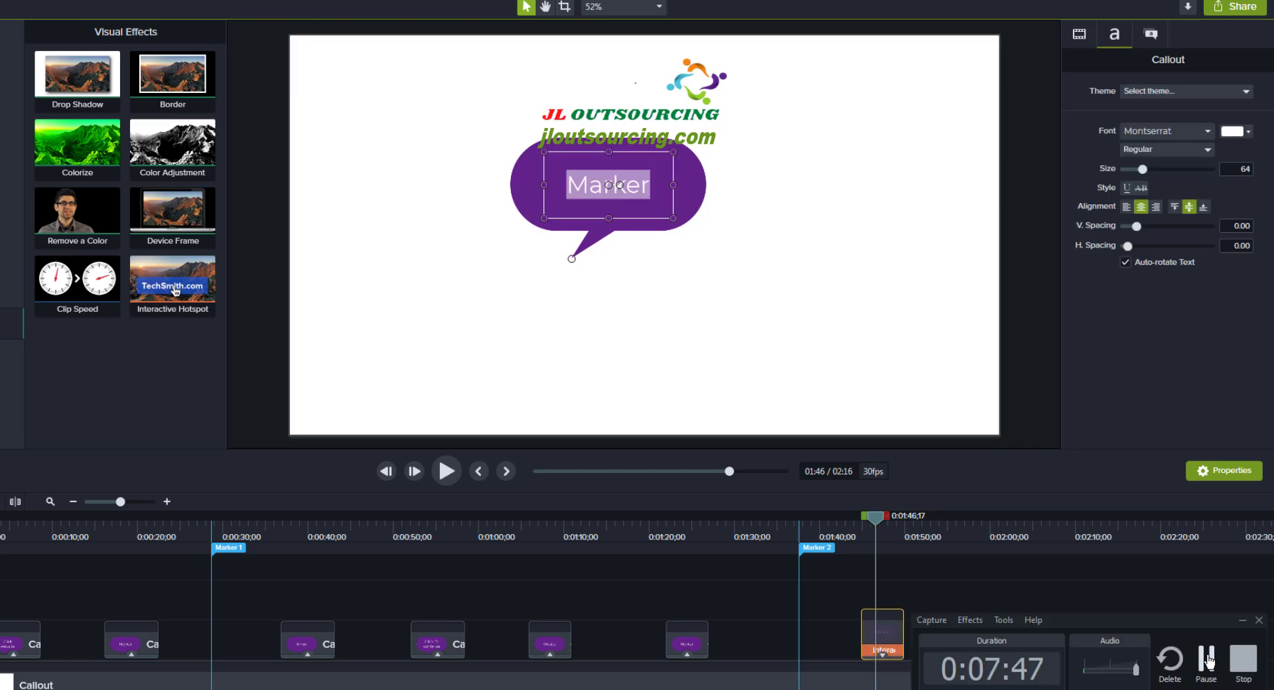
type("Timer")
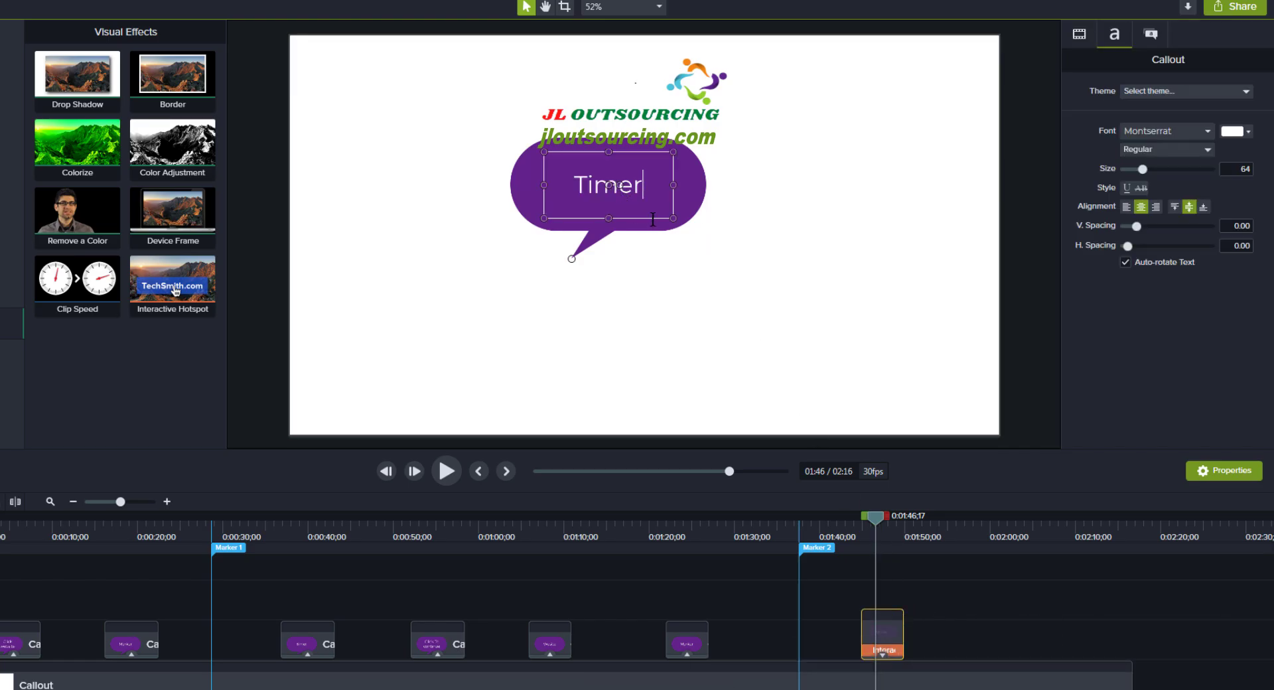
left_click(896, 650)
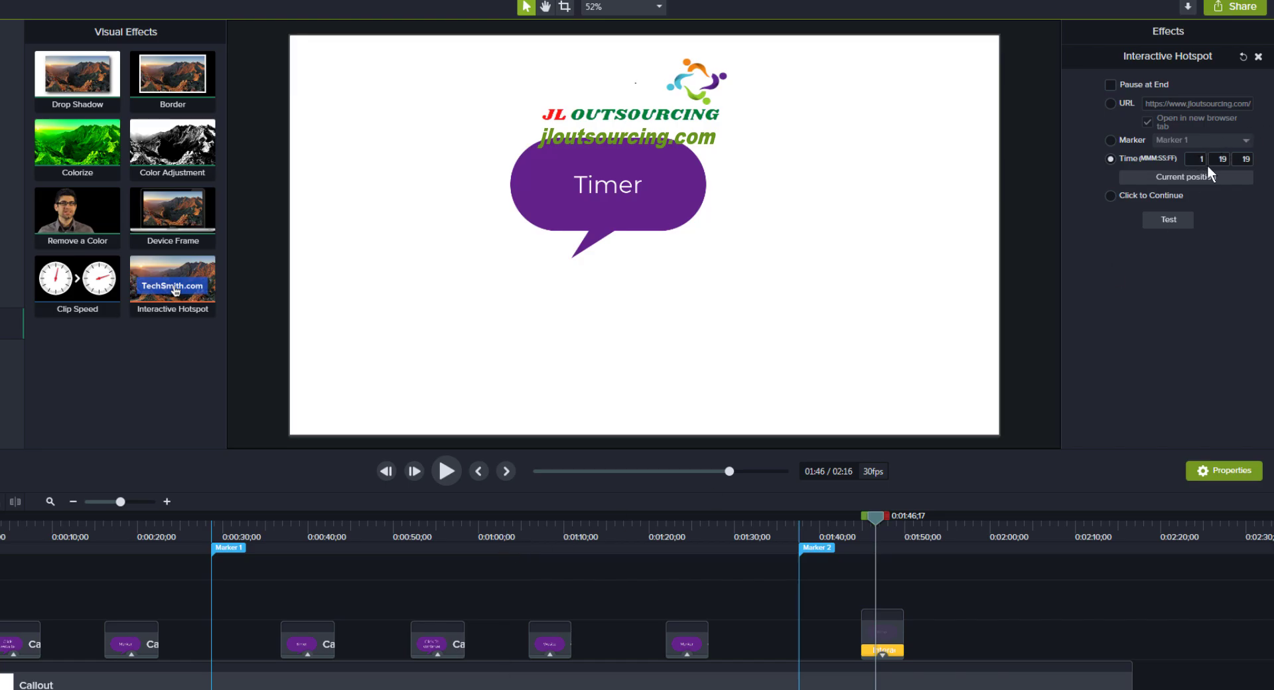
left_click(1174, 220)
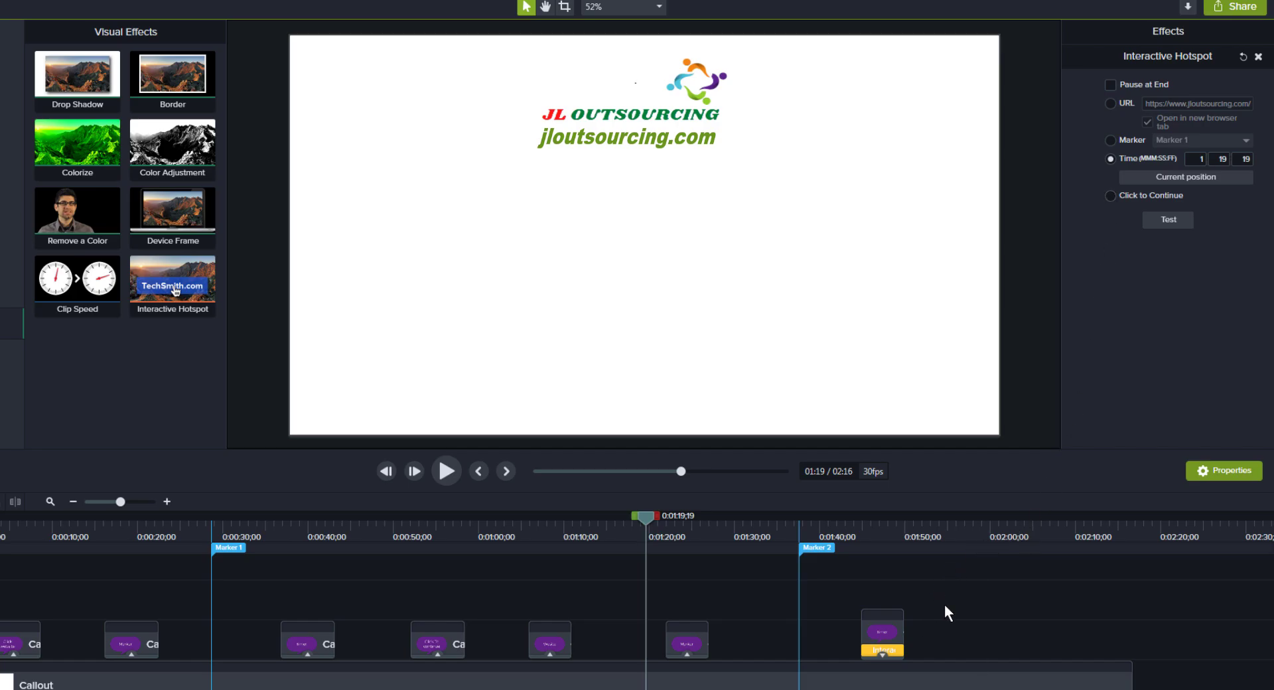
Copy the Timer callout and place the copy on Track 2, starting at about 1:58.
left_click_drag(644, 516, 977, 540)
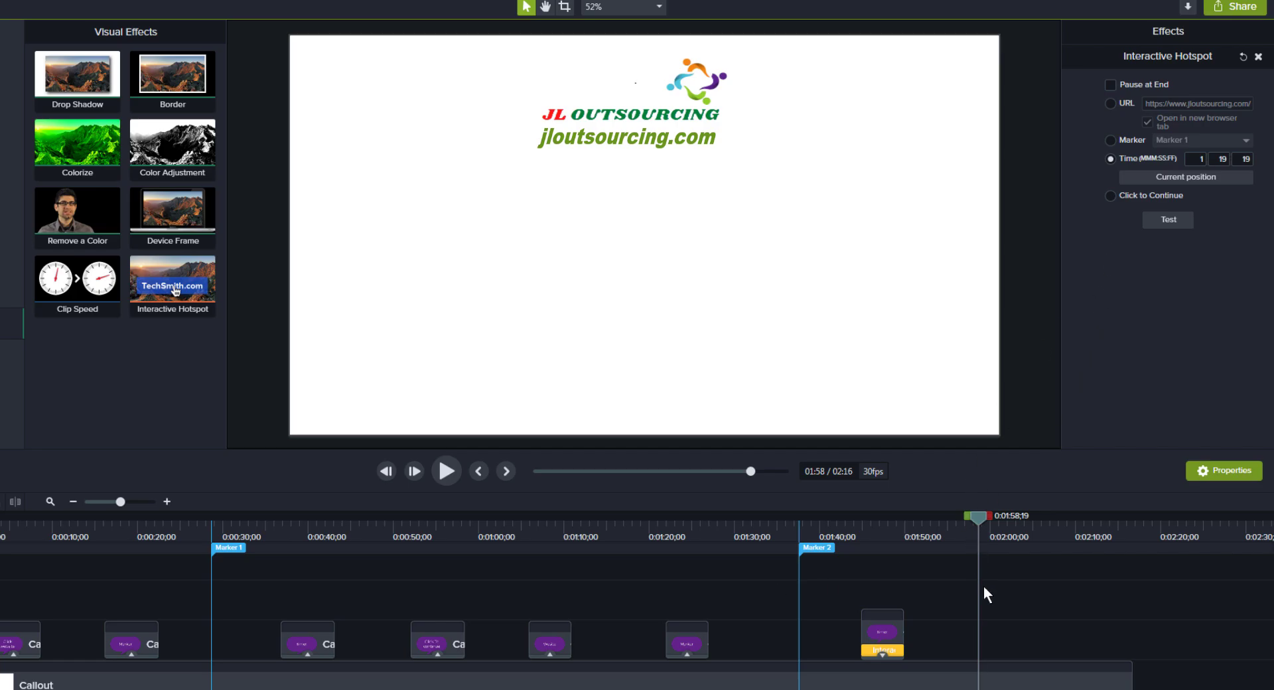
right_click(886, 628)
left_click(914, 367)
key("ctrl+v")
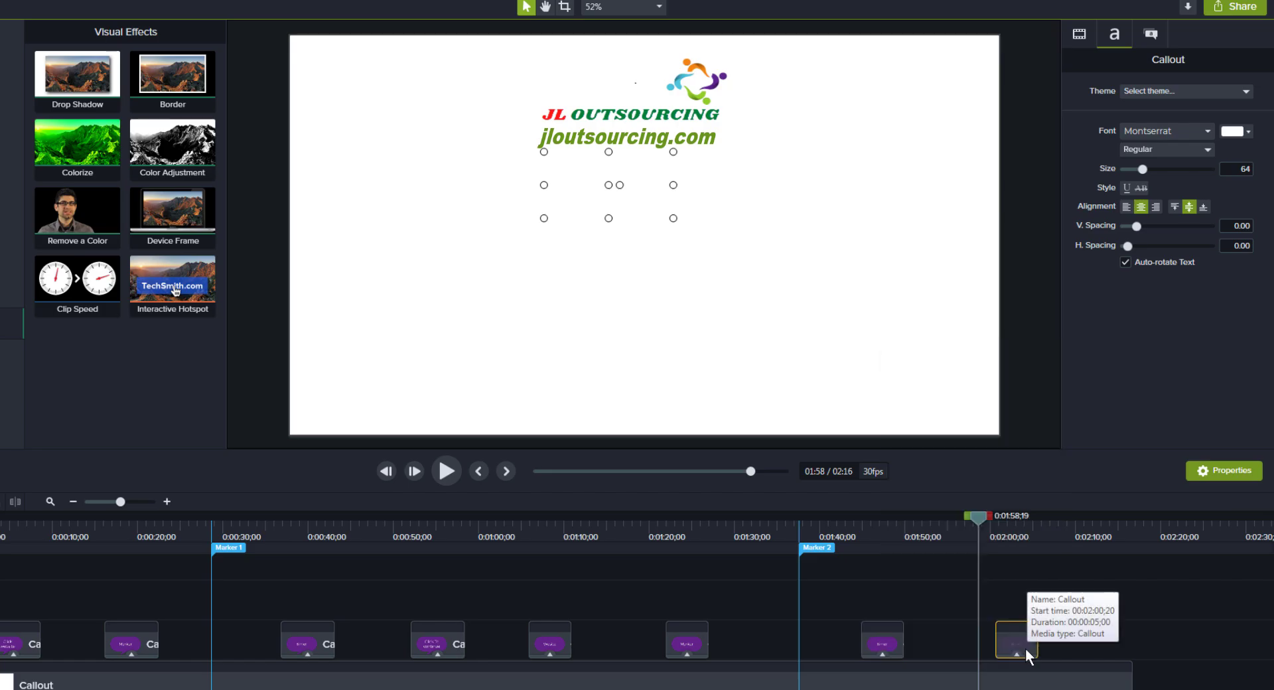
left_click_drag(995, 656, 1006, 647)
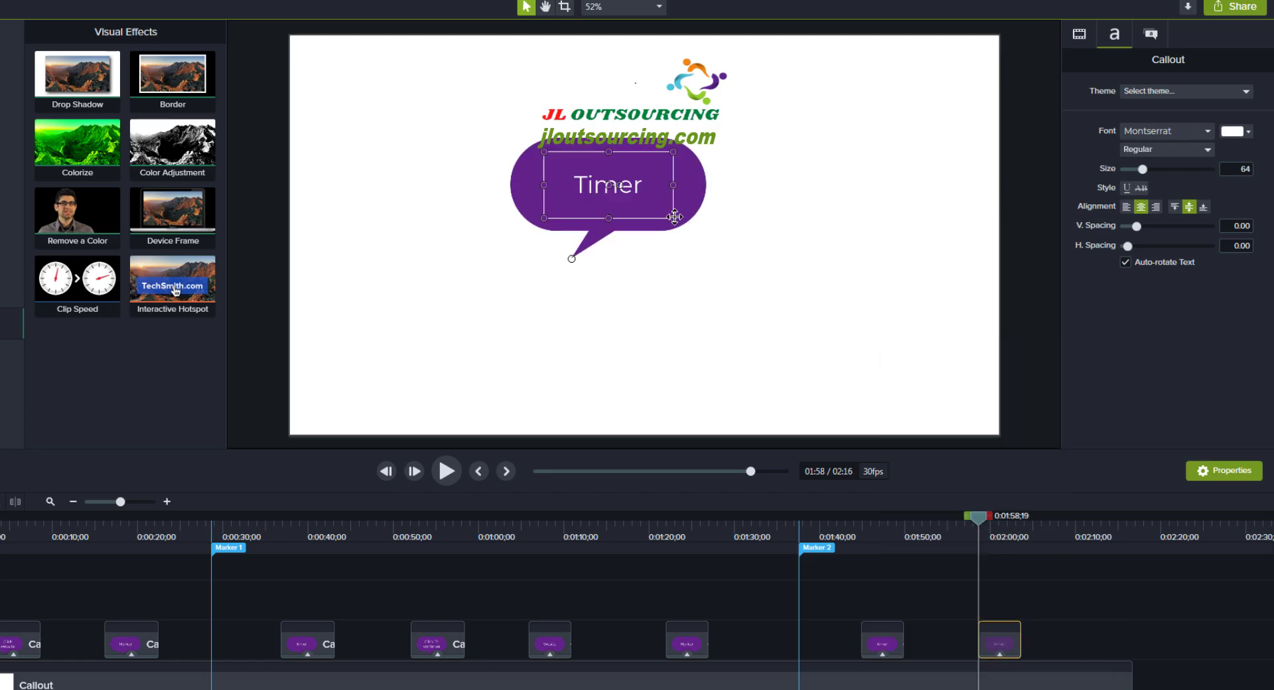
Move the copied callout to the canvas's lower-right corner and change its text to "Click to continue".
left_click_drag(596, 190, 900, 358)
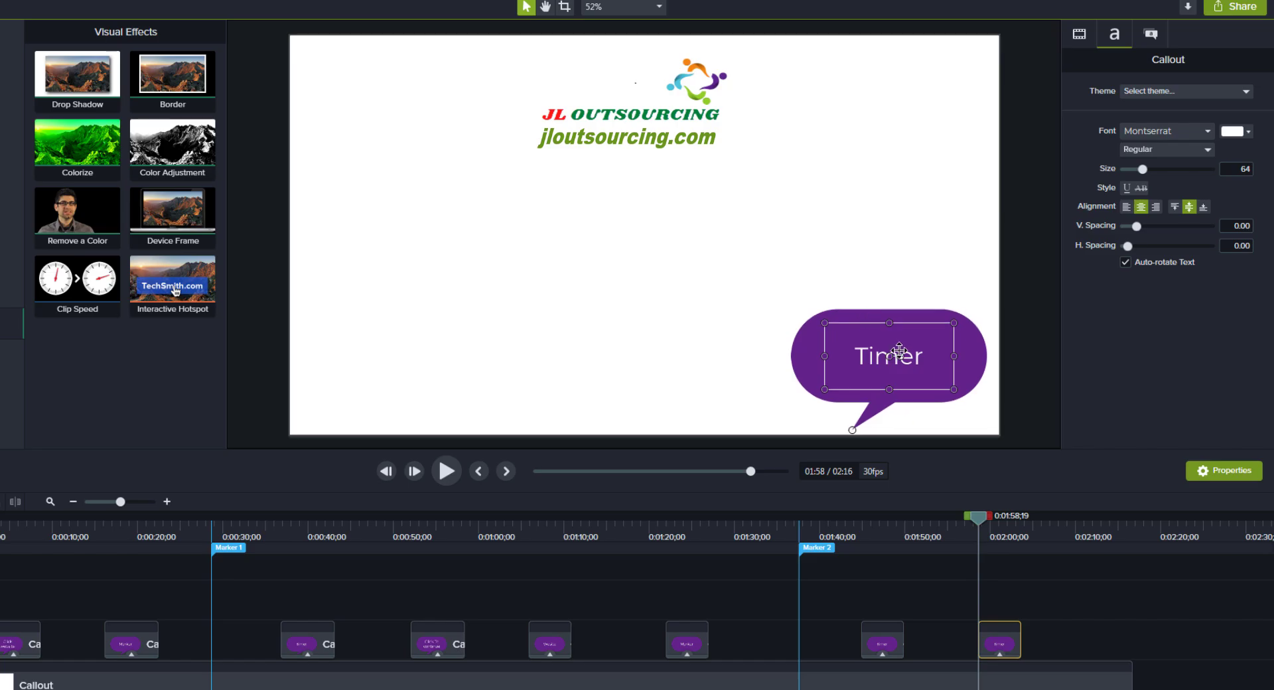
double_click(900, 358)
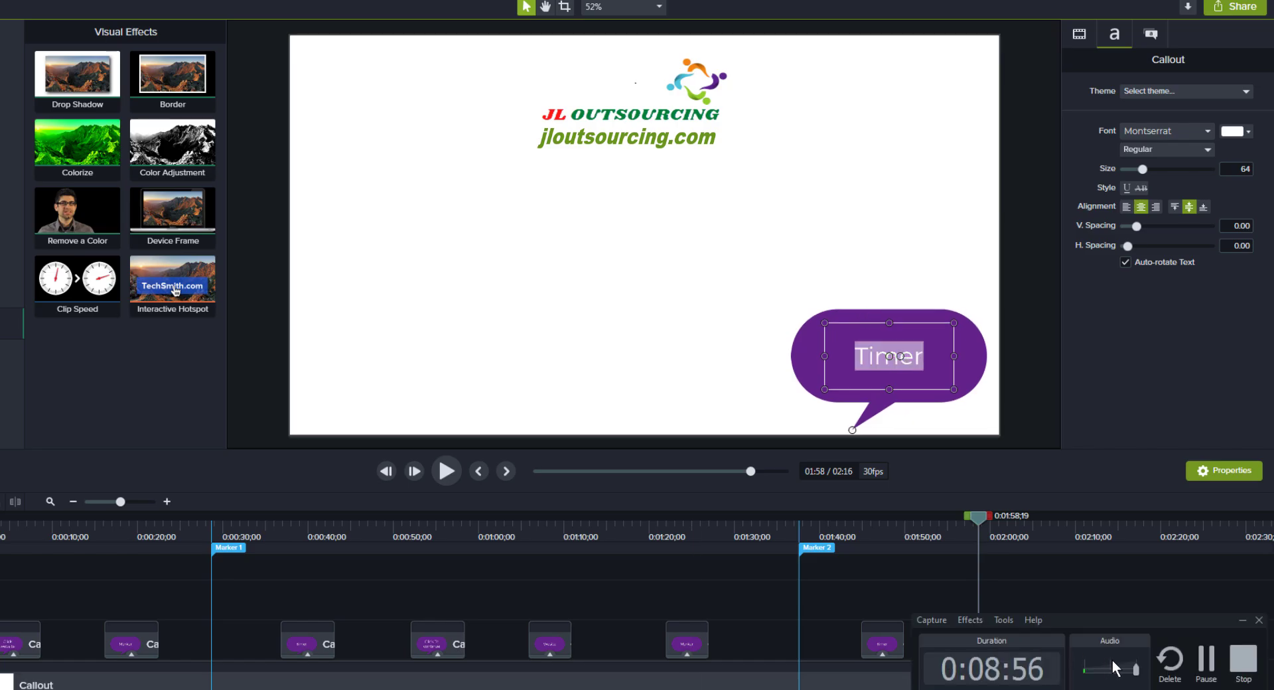
key("ctrl+v")
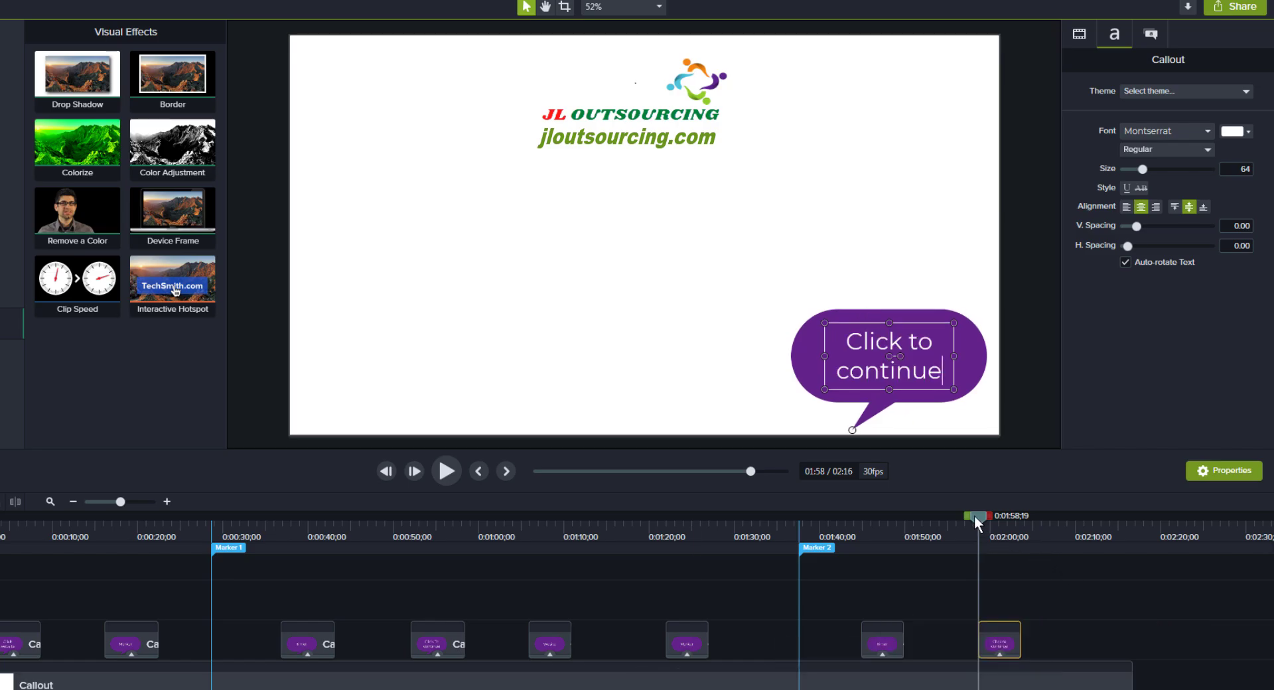
Set the "Click to continue" callout's interactive hotspot to the Click to Continue action and test it.
left_click_drag(974, 515, 989, 515)
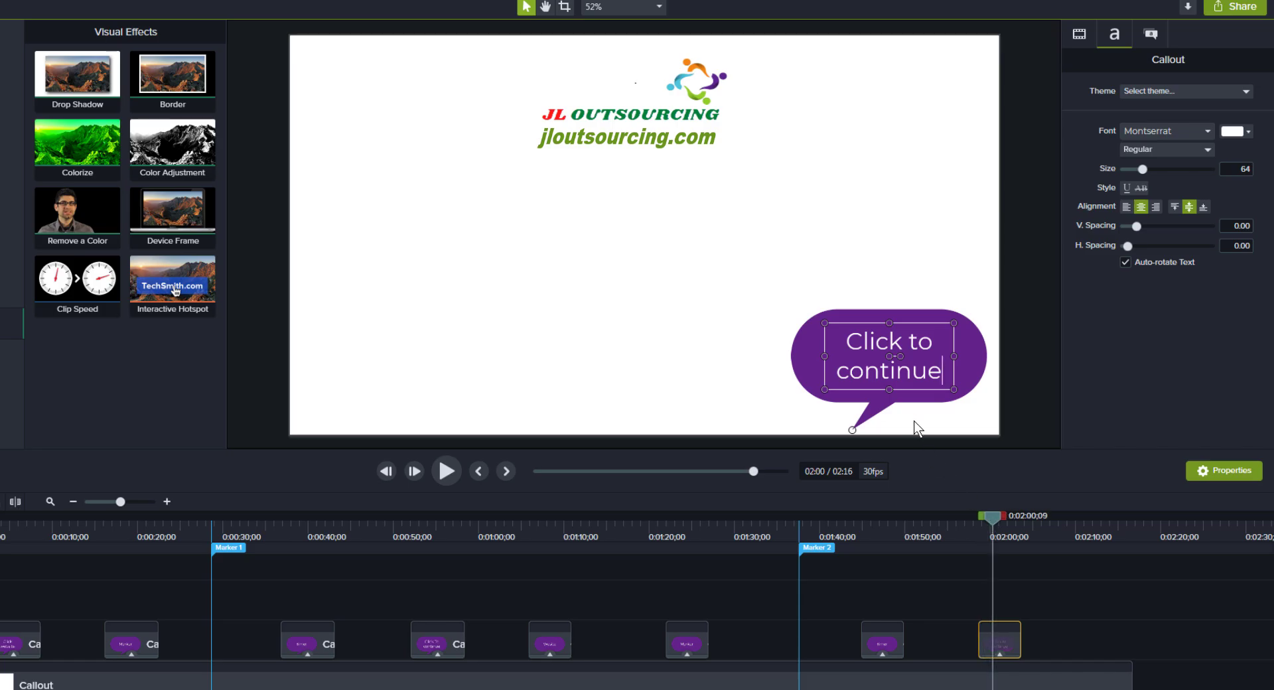
left_click(1001, 653)
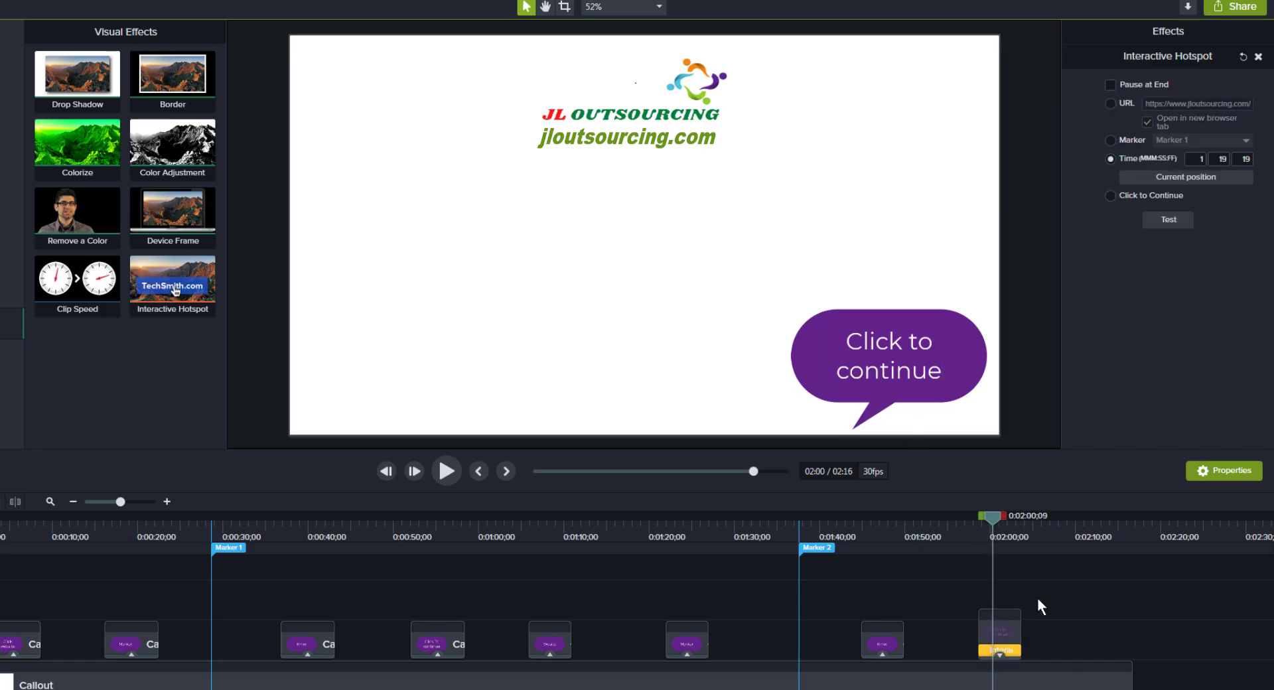
left_click(1111, 196)
left_click(1111, 85)
left_click(1169, 221)
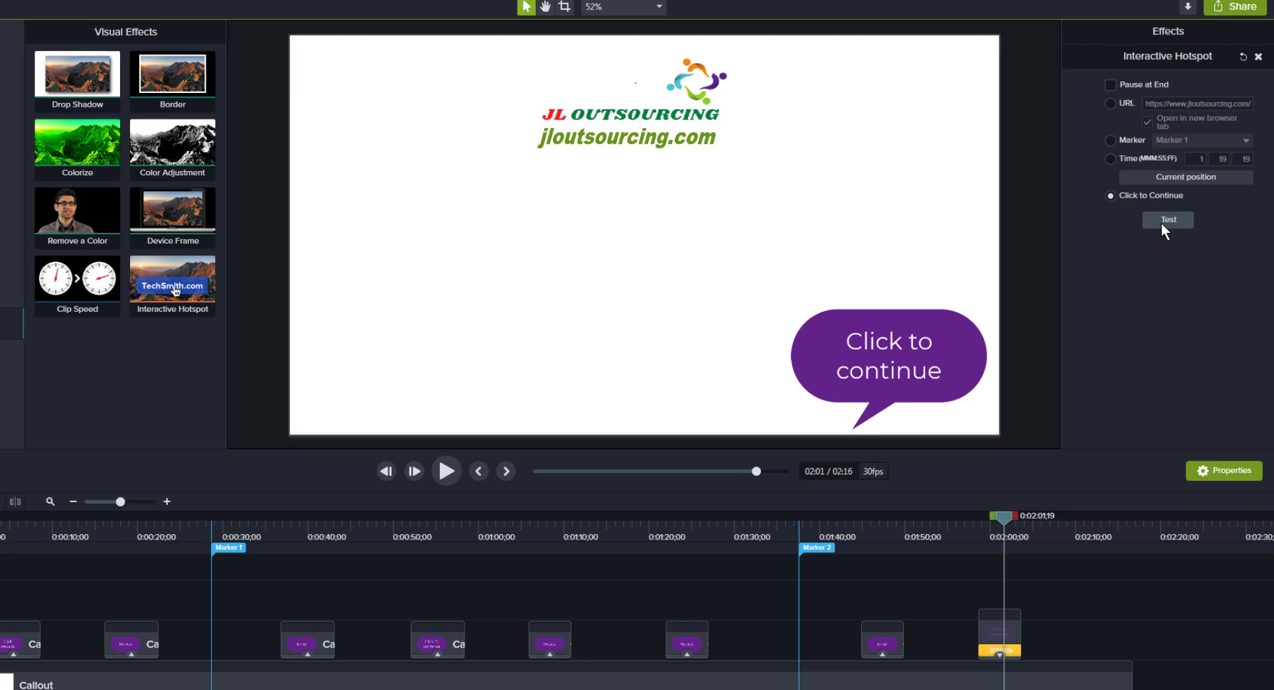
left_click(1161, 221)
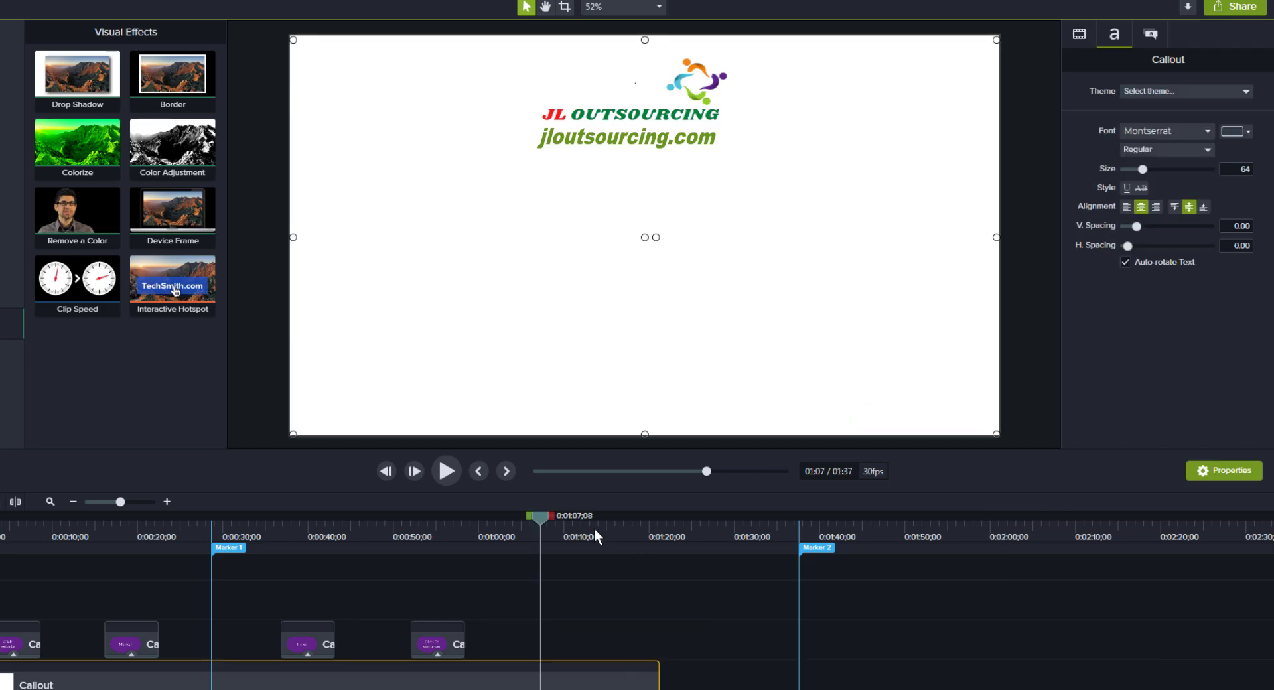
Examine the interactive hotspot settings of the "Click To continue" callout at about 0:54.
left_click_drag(541, 516, 205, 528)
left_click_drag(55, 543, 432, 561)
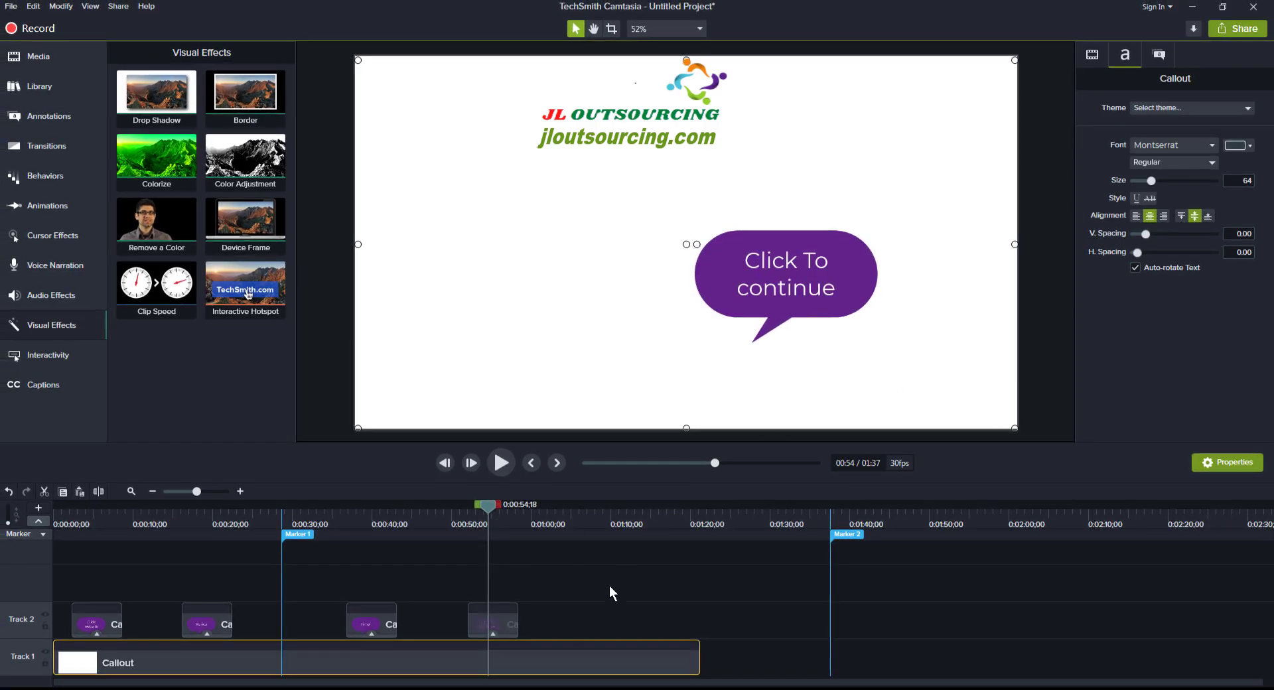
left_click(493, 633)
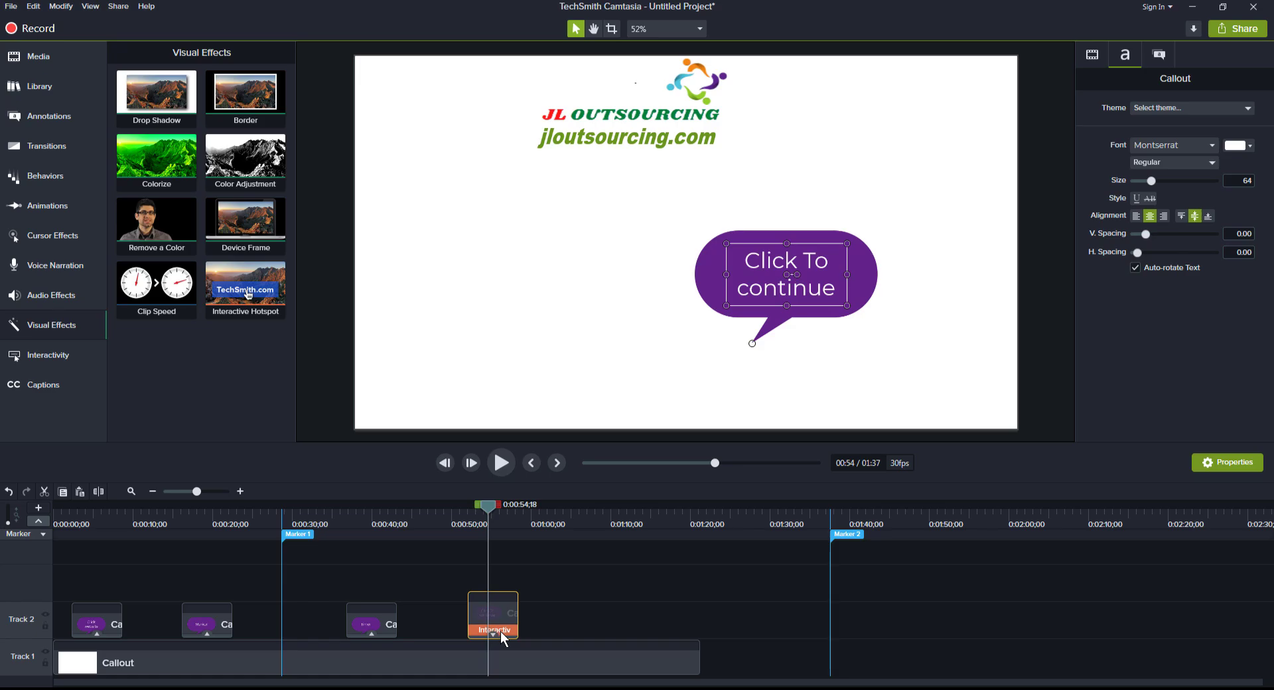
left_click(500, 631)
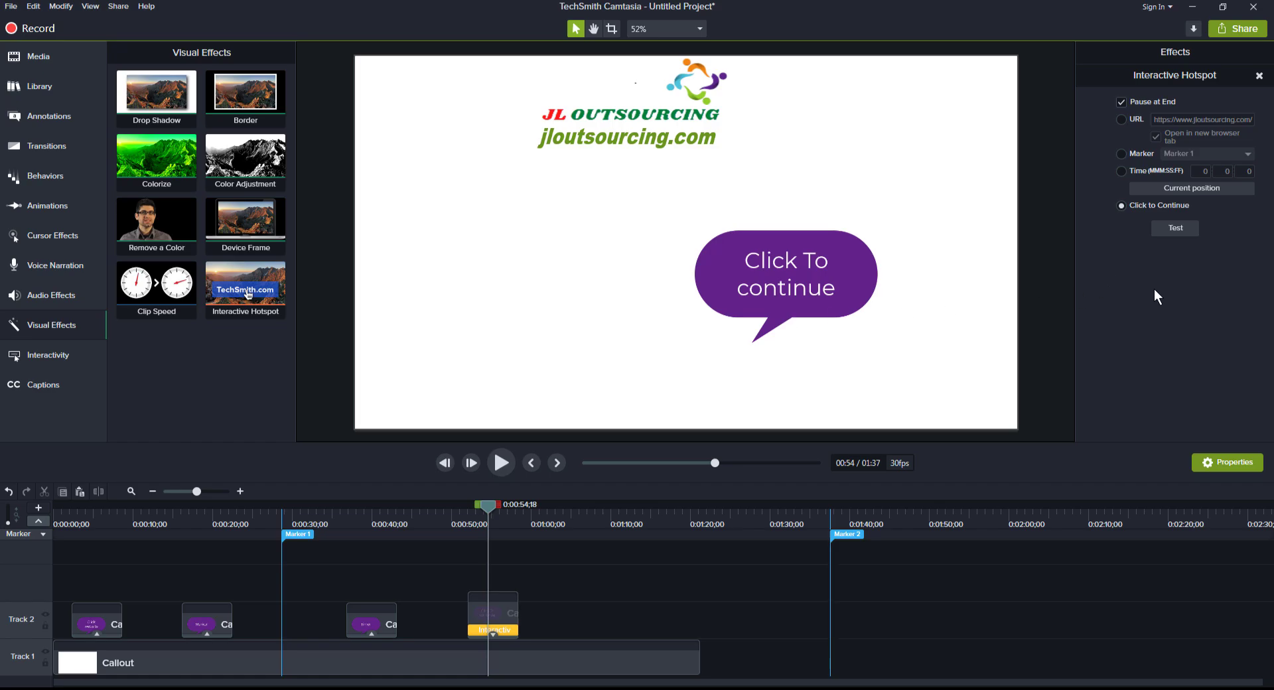
Produce the project through a custom production as MP4 - Smart Player (HTML5), with controller and no watermark.
left_click(1236, 29)
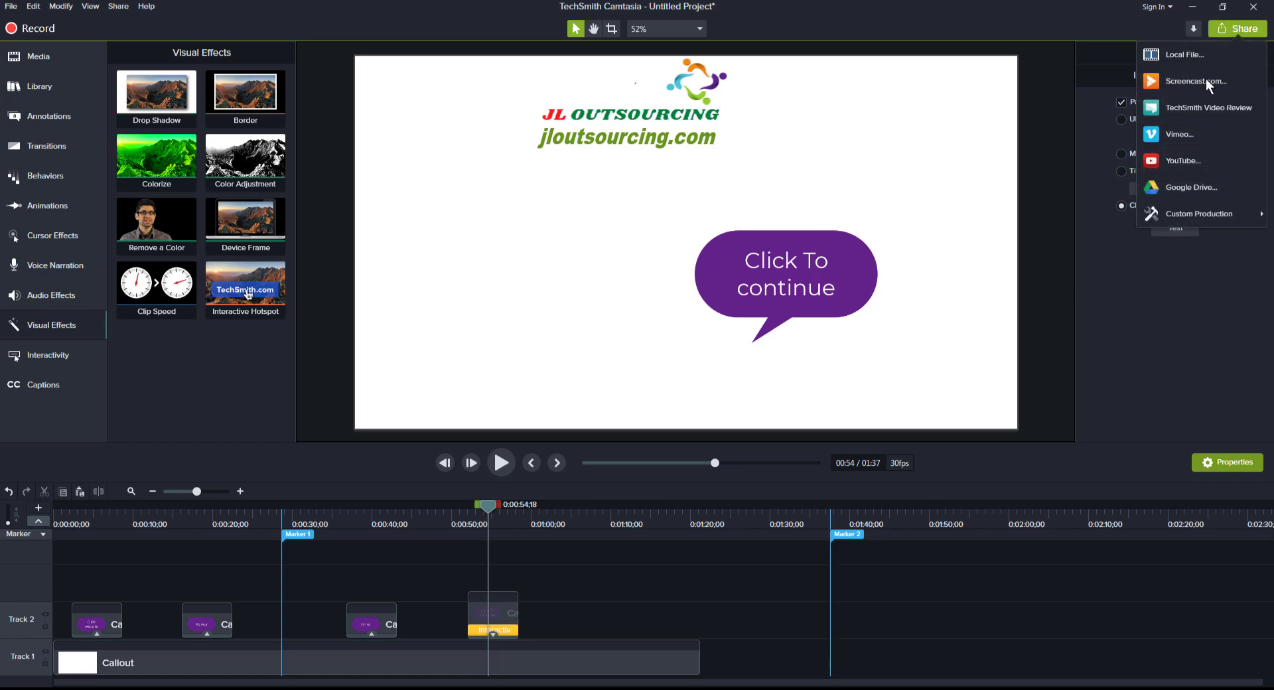
mouse_move(1165, 213)
left_click(1088, 220)
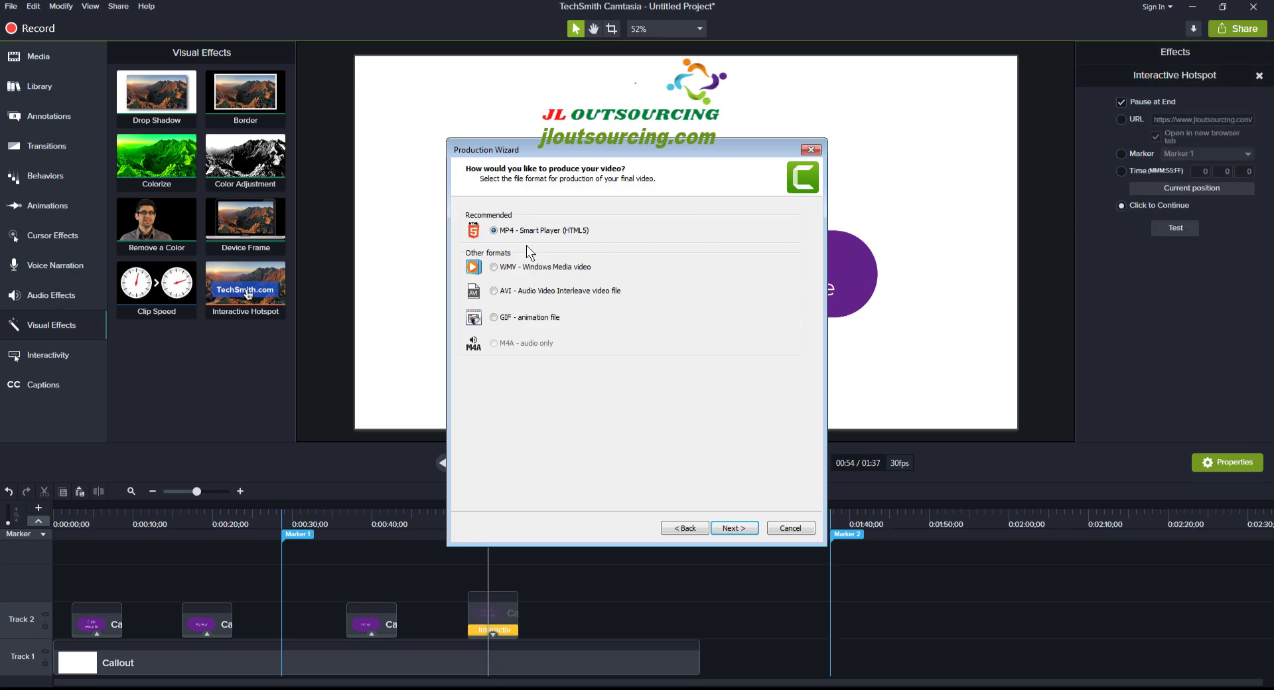
left_click(731, 534)
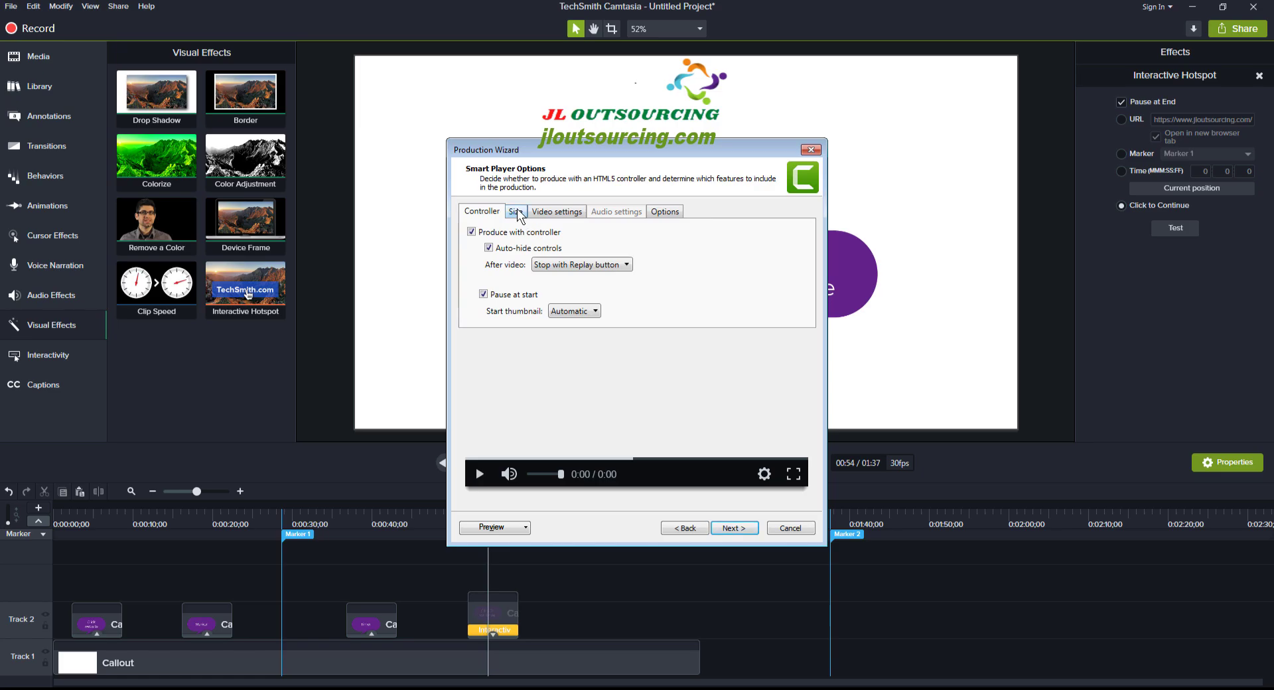
left_click(734, 529)
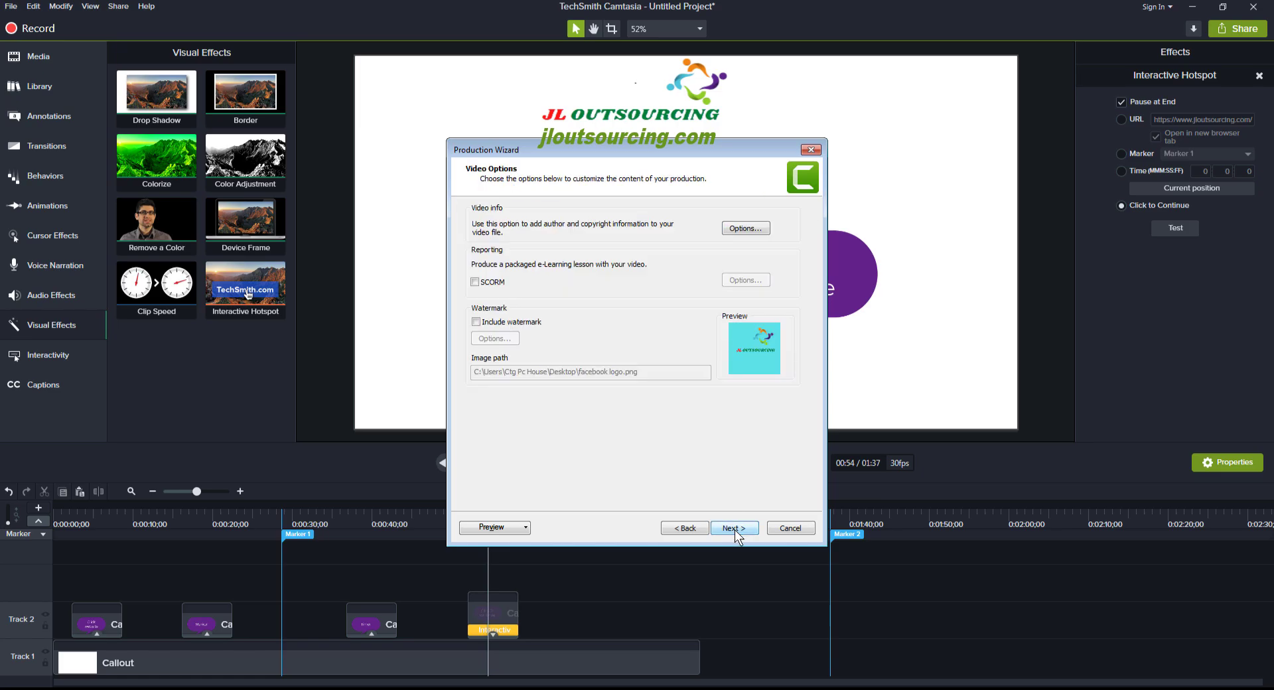
left_click(734, 528)
left_click(734, 528)
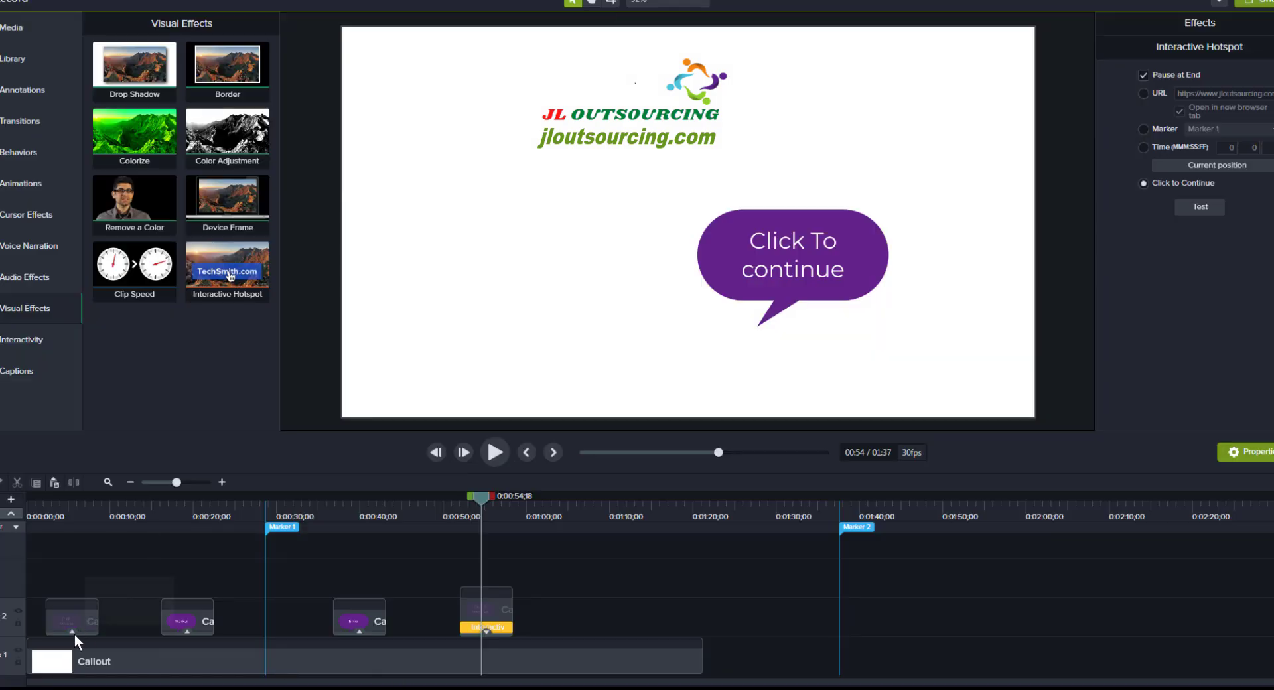
Check the "Click website" callout's hotspot settings, and try that hotspot in the produced video in the browser.
left_click(69, 631)
left_click(81, 626)
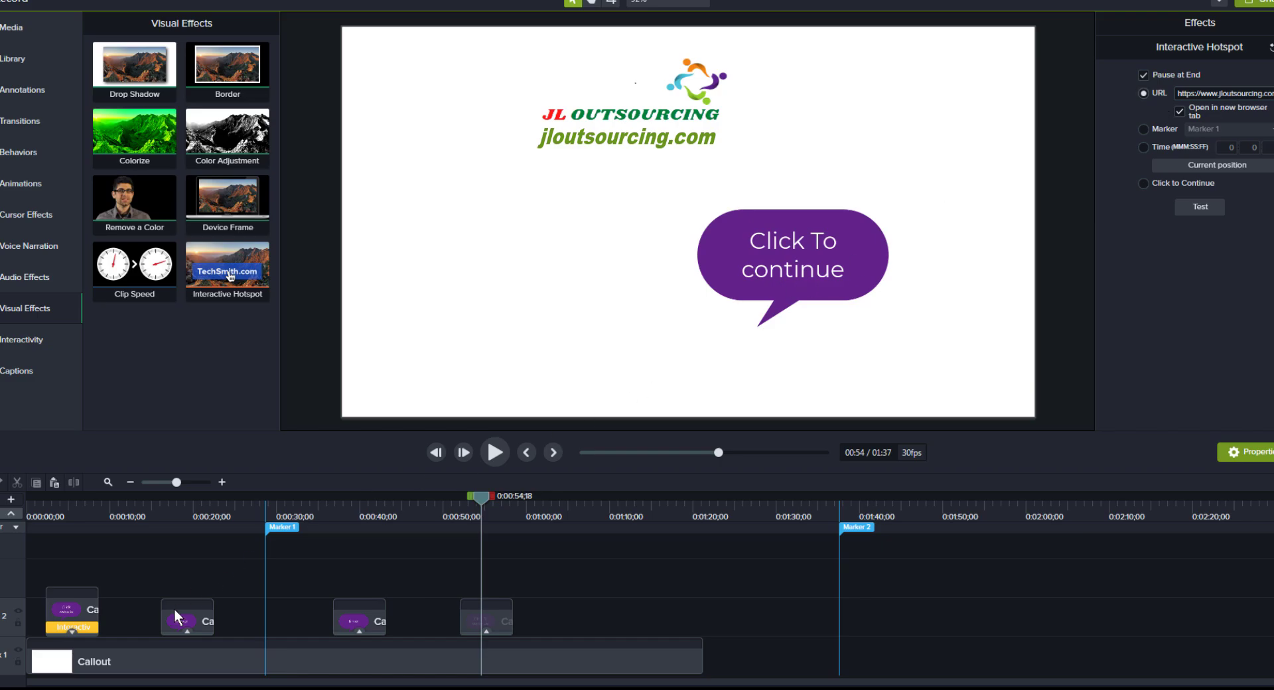
left_click_drag(491, 499, 64, 503)
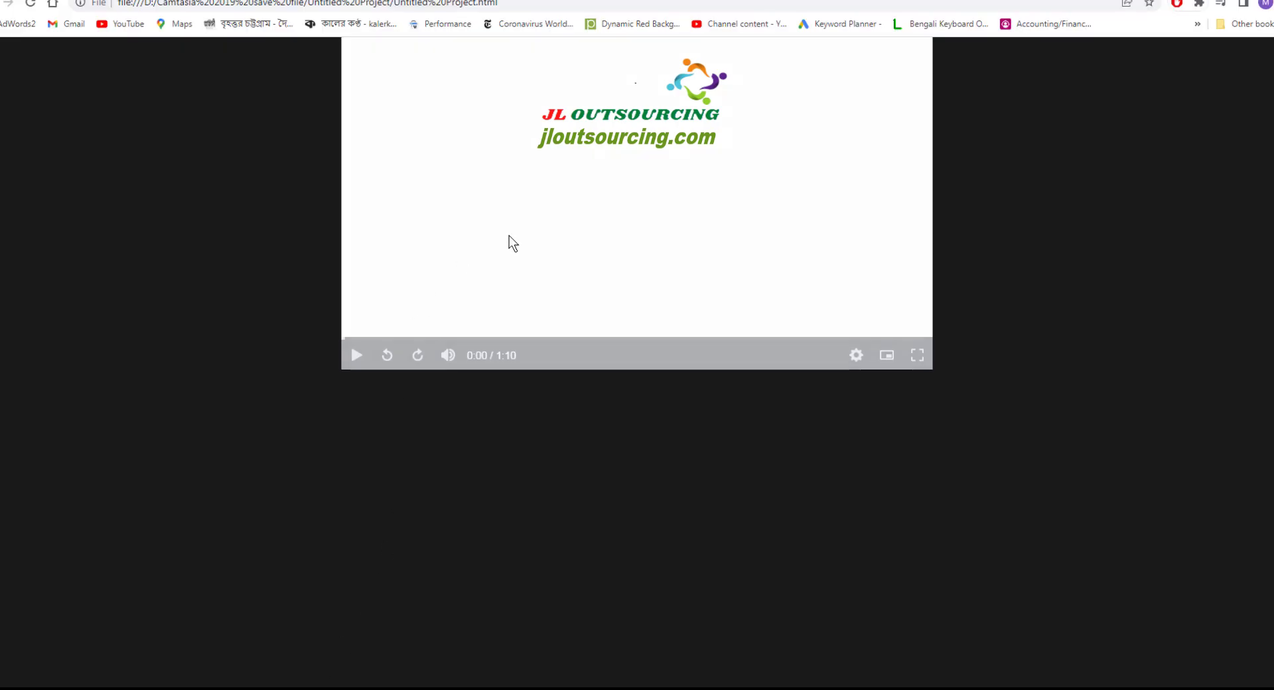
left_click(509, 237)
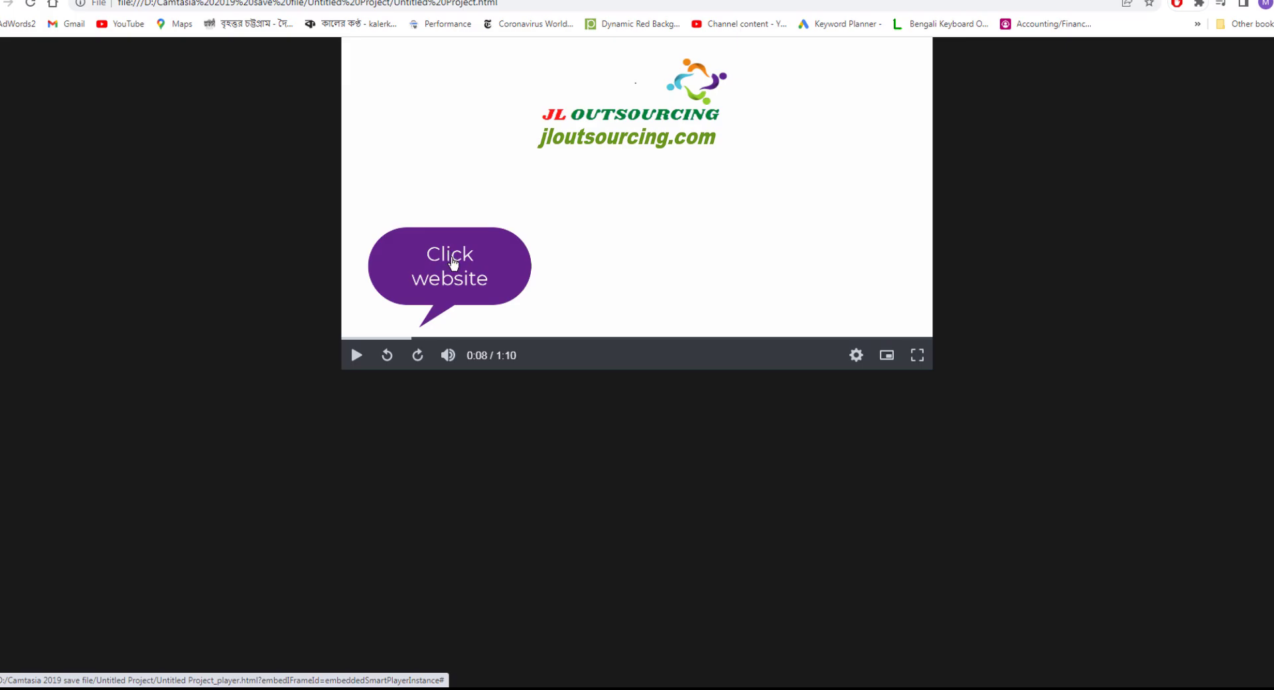
left_click(450, 263)
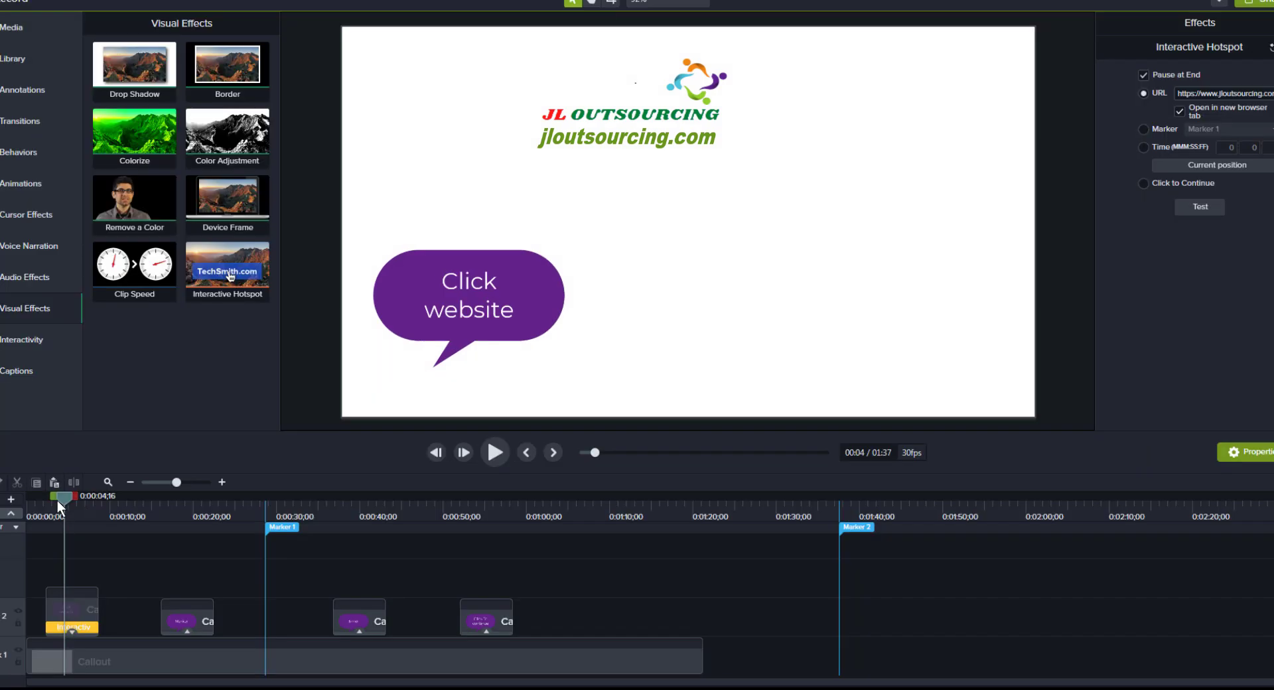
Check the hotspot settings of the Marker callout at about 0:20, and try that hotspot in the produced video in the browser.
left_click_drag(66, 496, 193, 514)
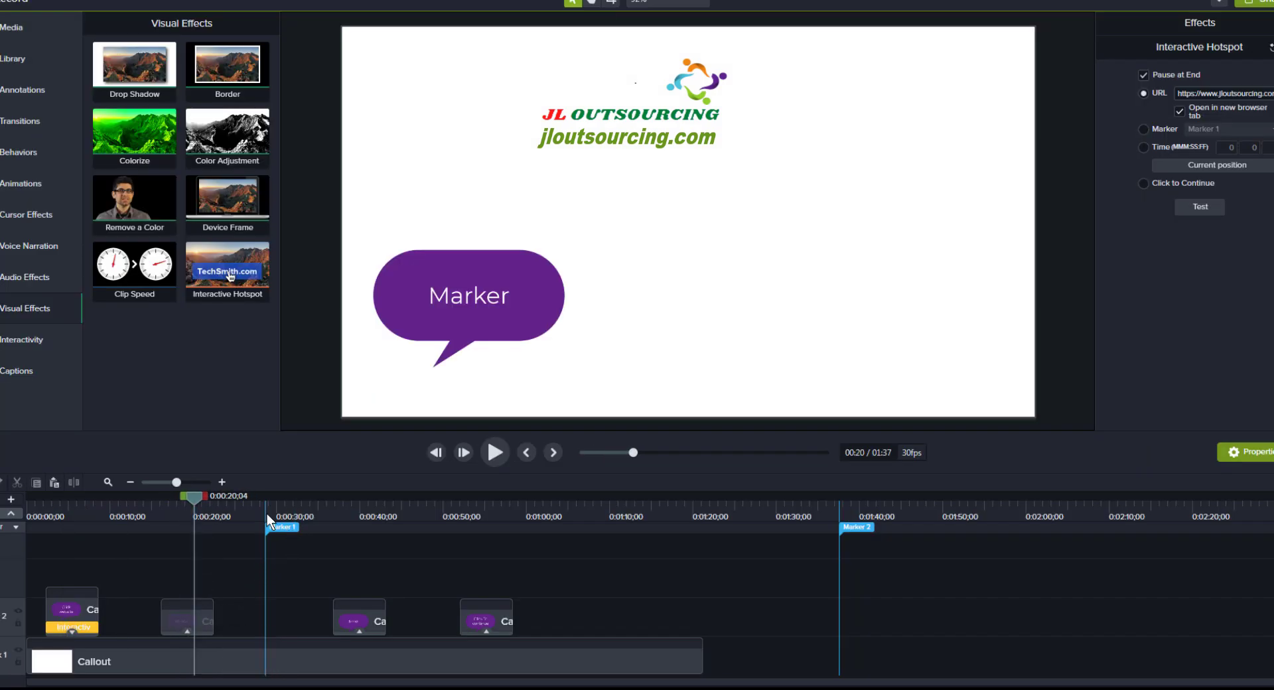
left_click(188, 628)
left_click(202, 627)
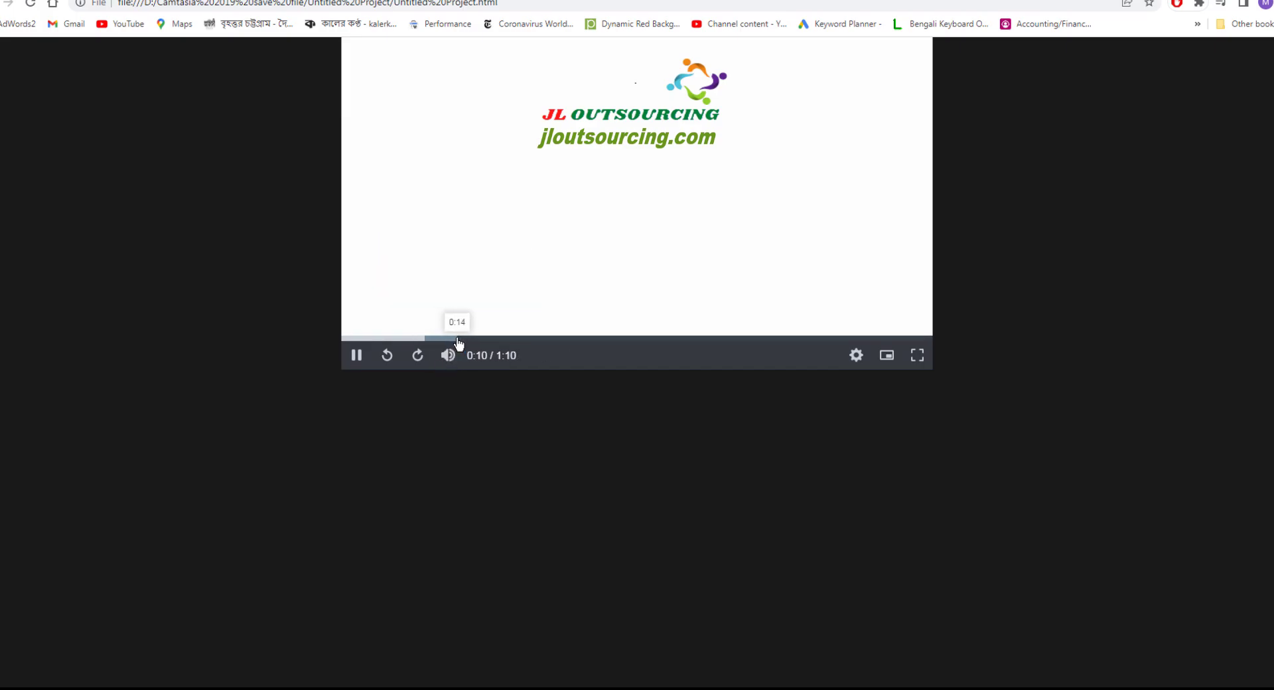
left_click(456, 338)
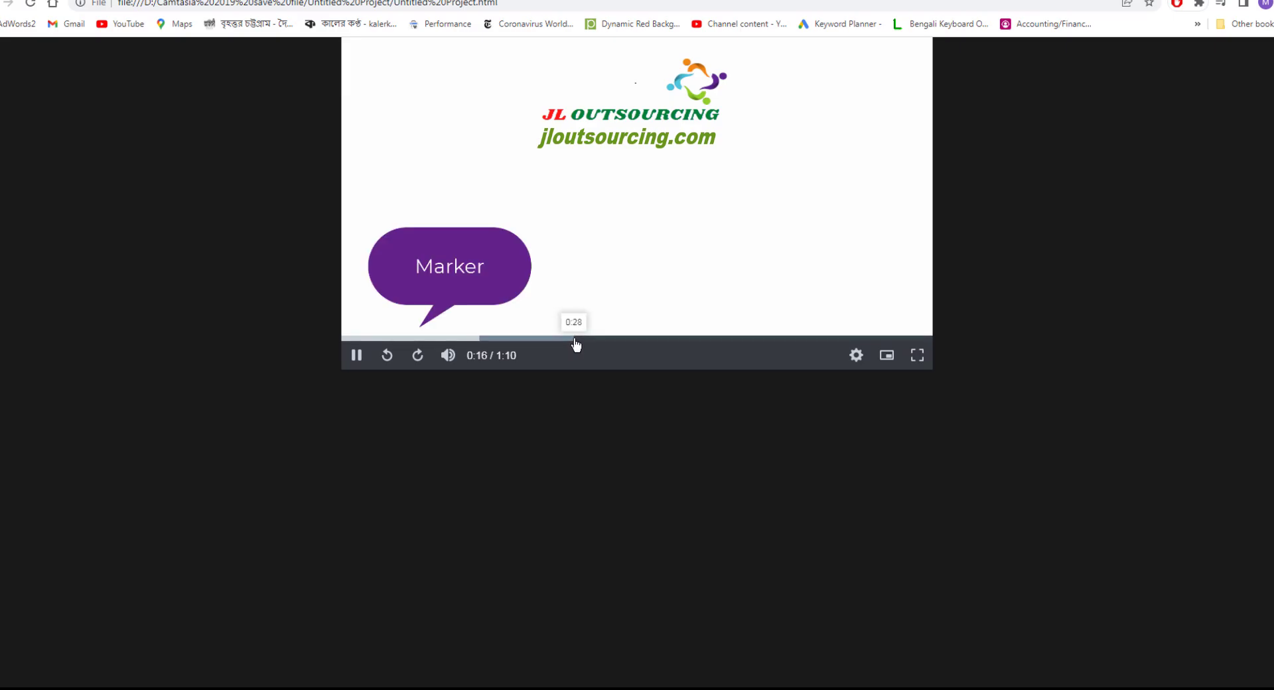
left_click(484, 266)
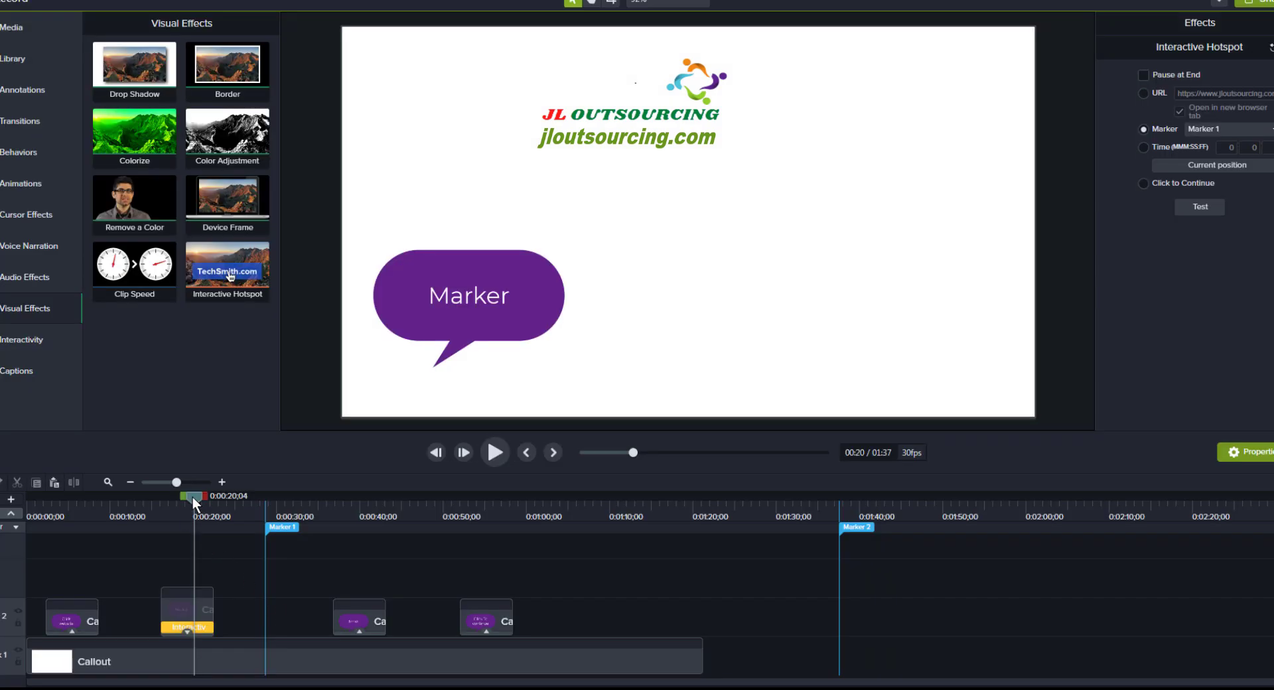
Check the hotspot settings of the Timer callout at about 0:40, and resume the produced video in the browser.
left_click_drag(193, 496, 360, 506)
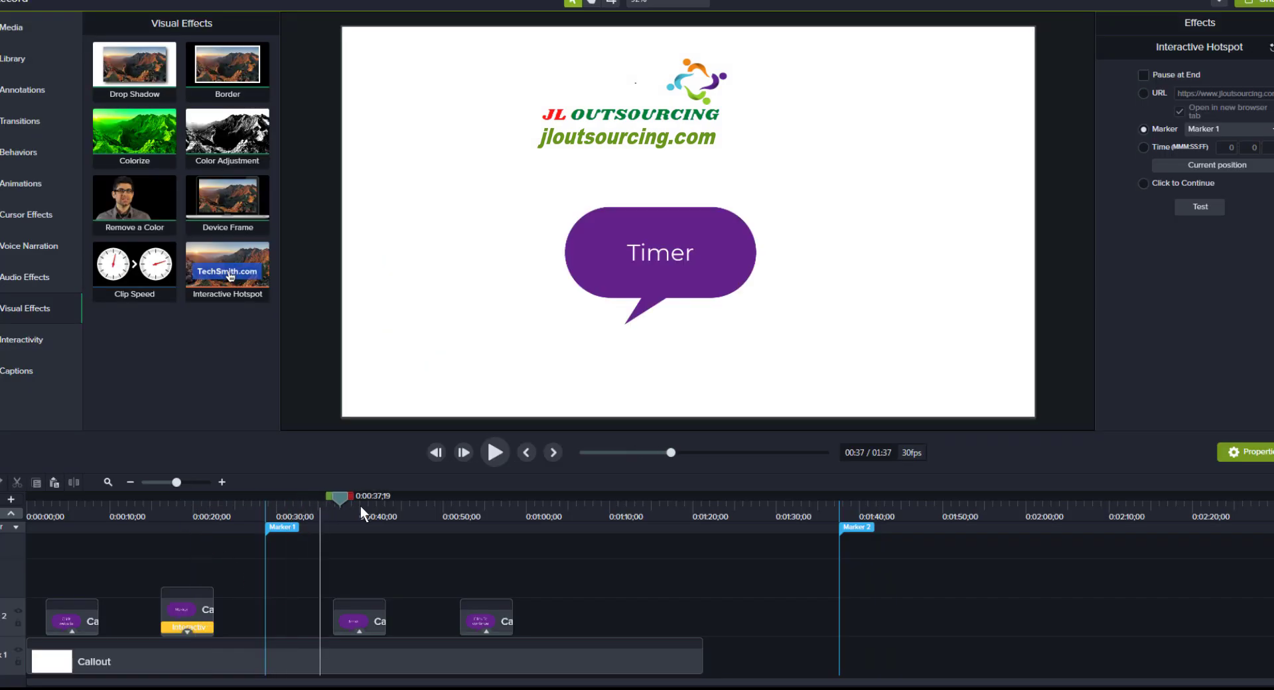
left_click(357, 629)
left_click(381, 629)
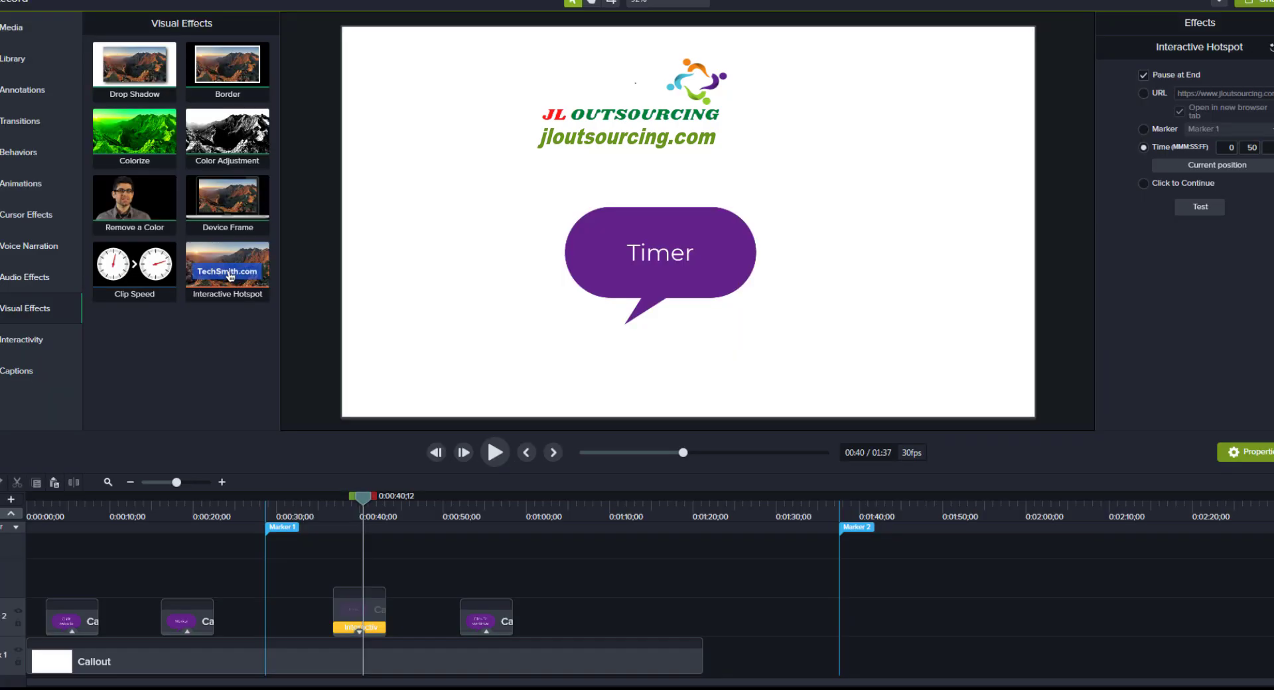
left_click_drag(365, 497, 335, 495)
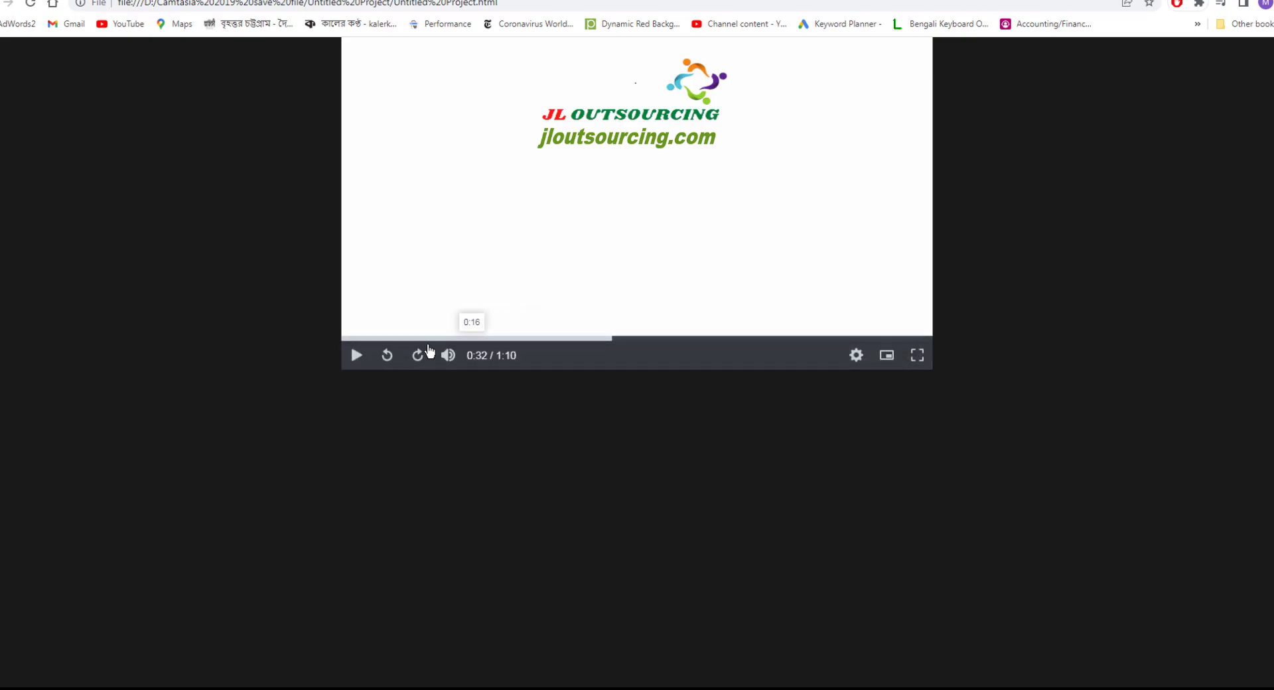
left_click(359, 359)
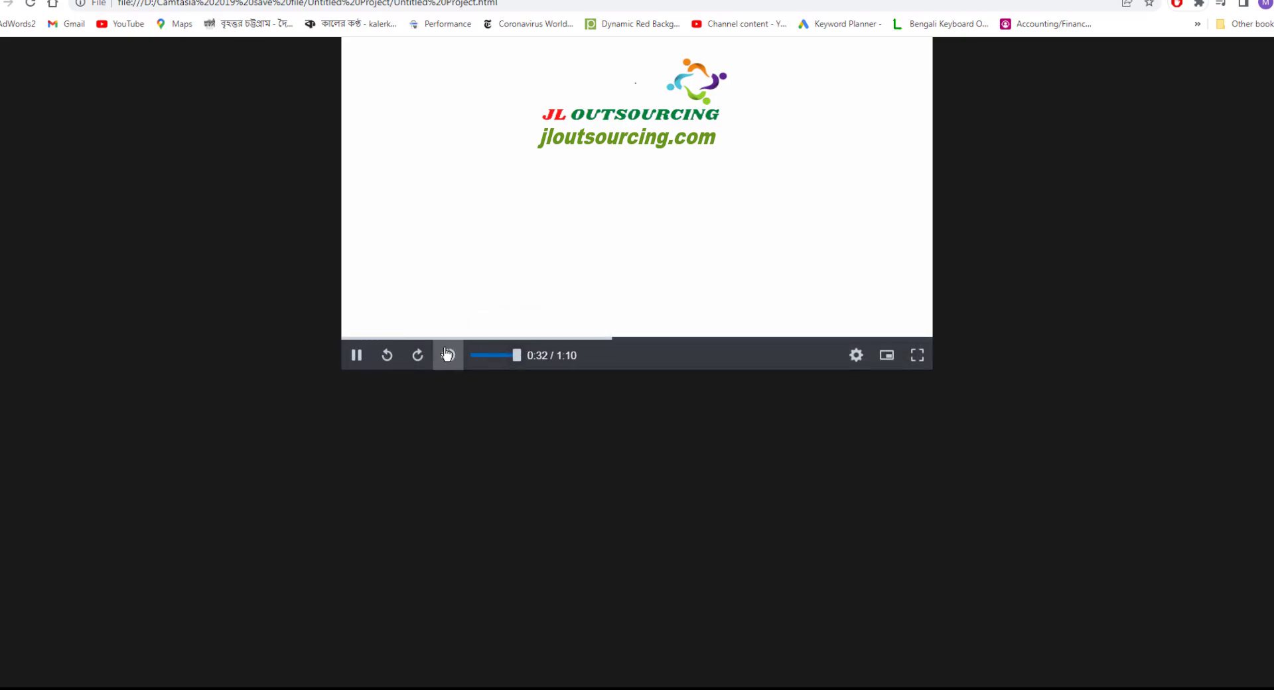